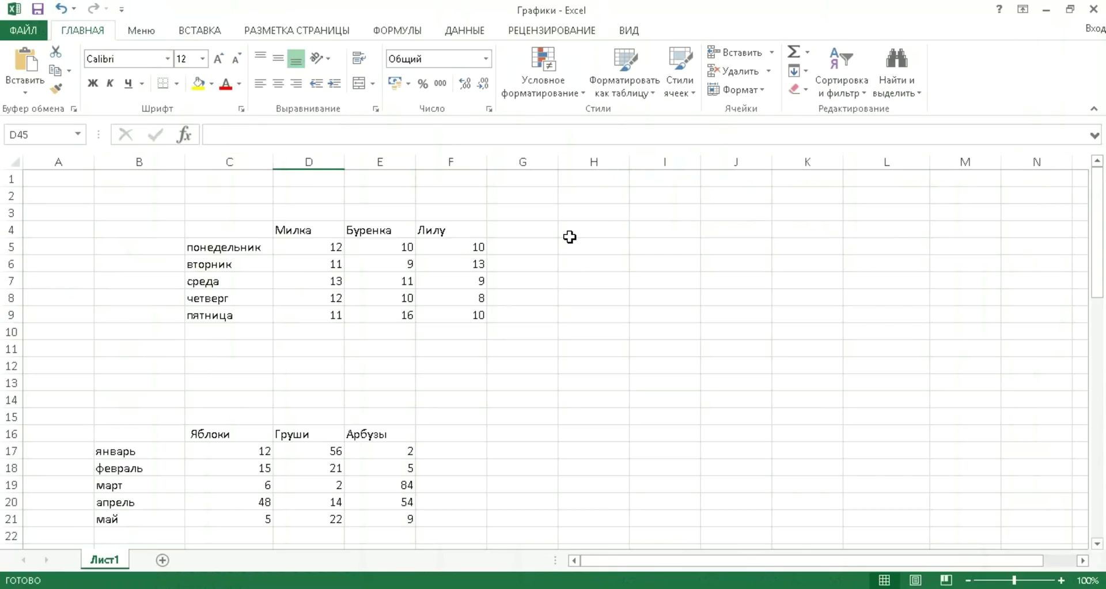
# Select range C4:F9 containing the Милка, Буренка and Лилу weekday figures
pyautogui.click(245, 231)
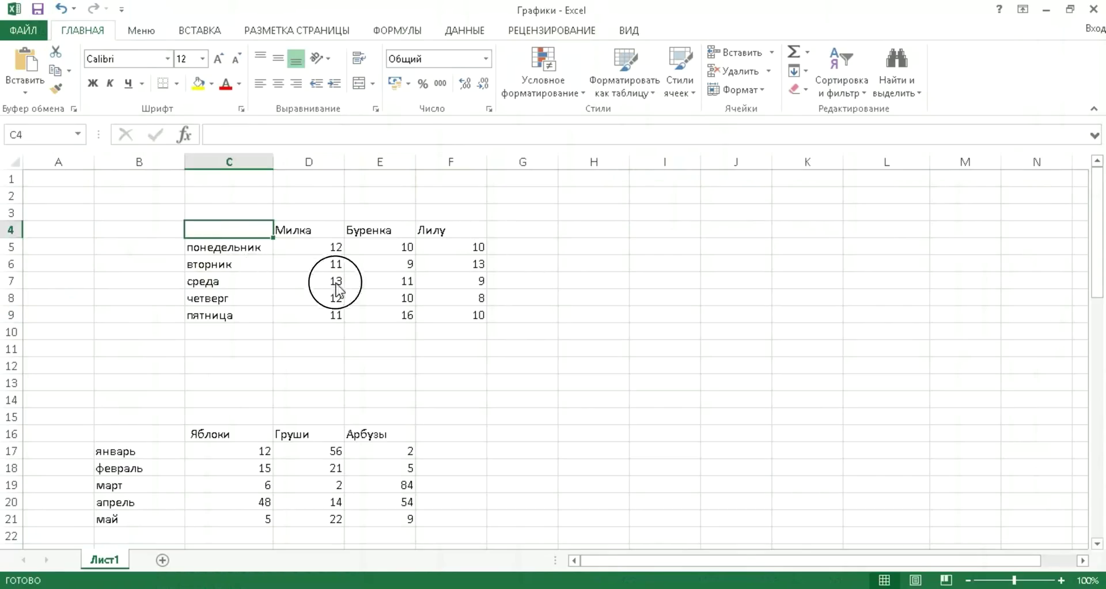
pyautogui.moveTo(336, 288); pyautogui.dragTo(457, 313)
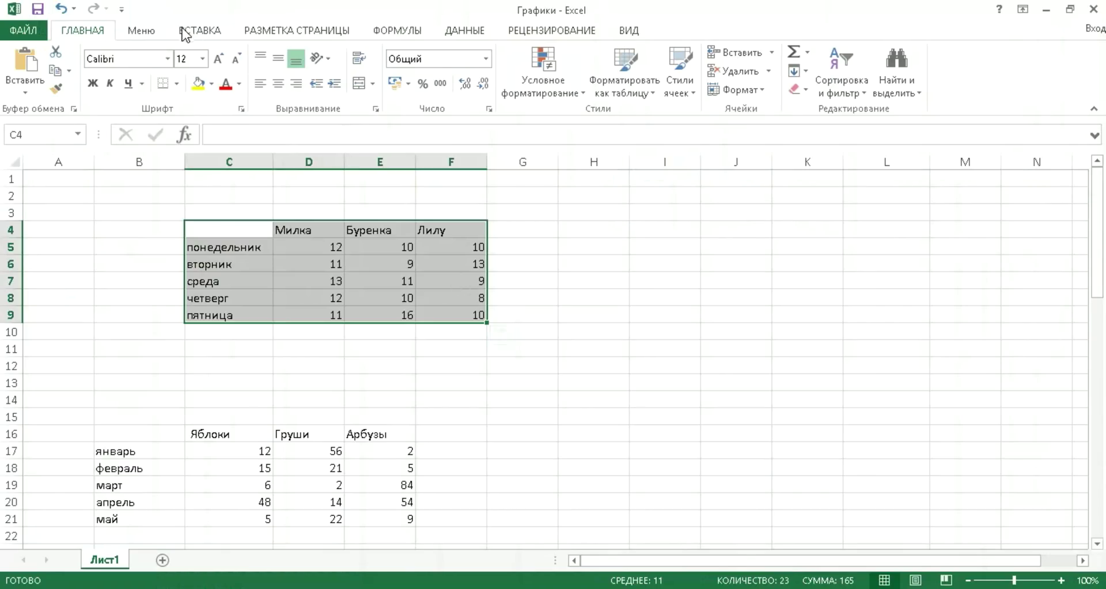
# Insert the recommended clustered column chart for the selected weekday data
pyautogui.click(199, 30)
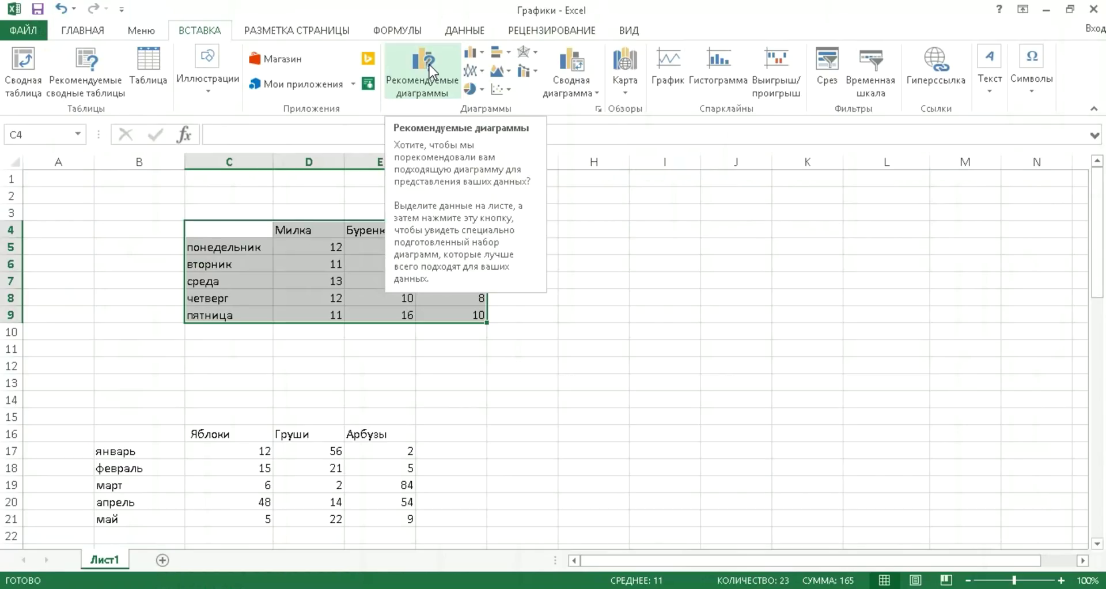
pyautogui.click(430, 64)
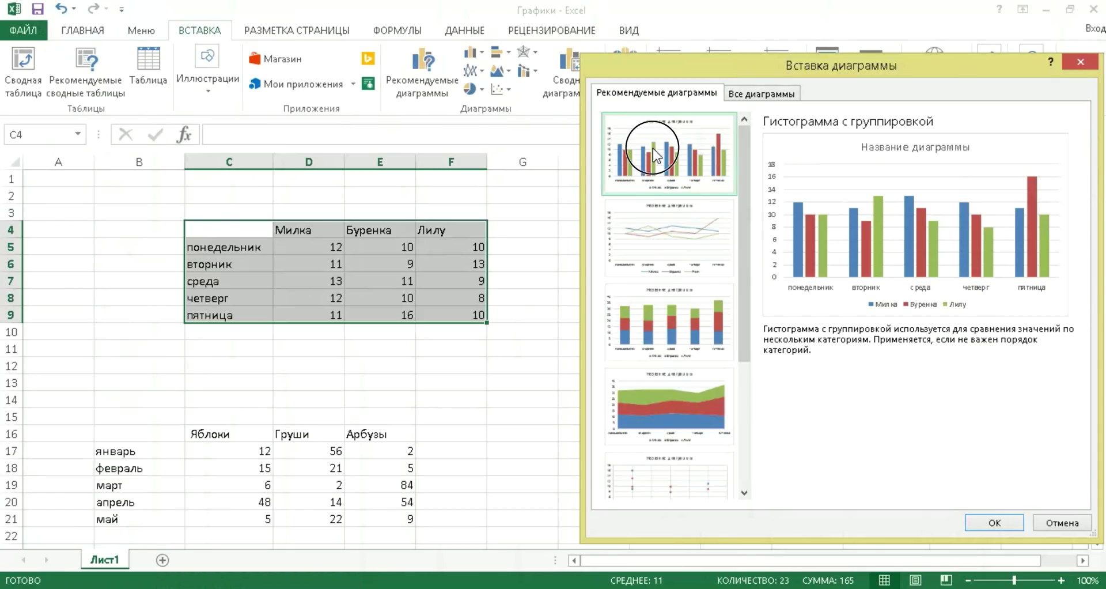
pyautogui.doubleClick(652, 148)
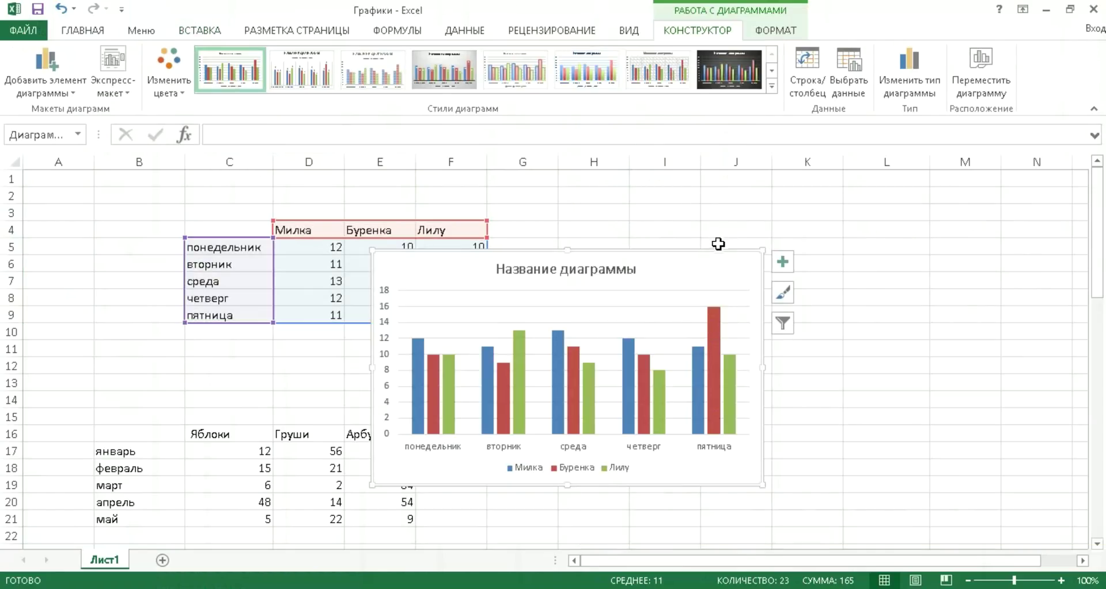
# Move the chart beside the weekday table and filter it to show only Милка
pyautogui.moveTo(716, 270); pyautogui.dragTo(768, 257)
pyautogui.moveTo(873, 205); pyautogui.dragTo(880, 195)
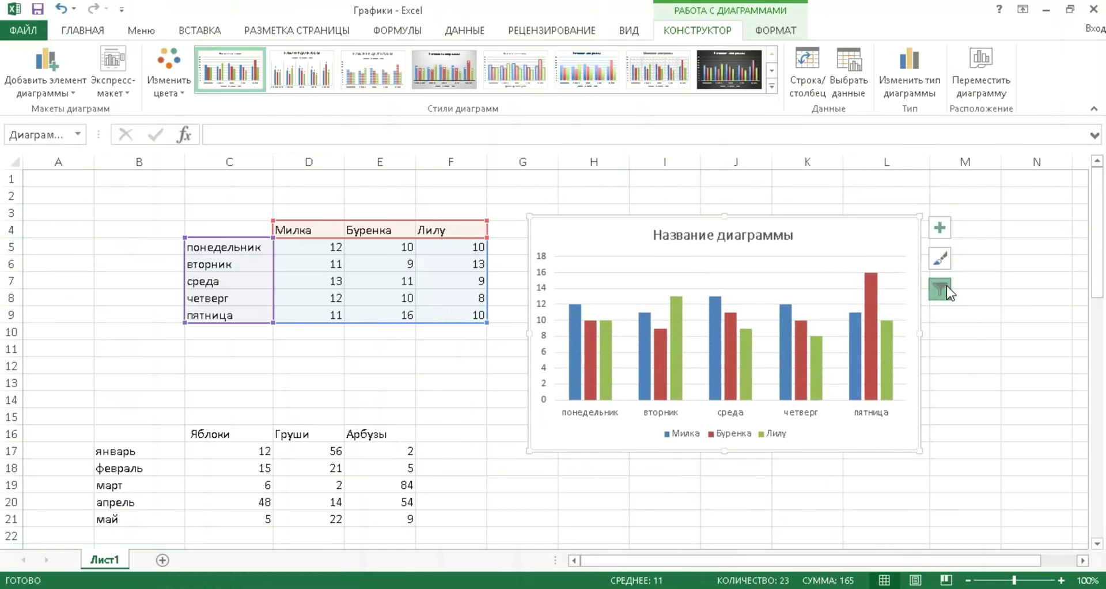
pyautogui.click(946, 285)
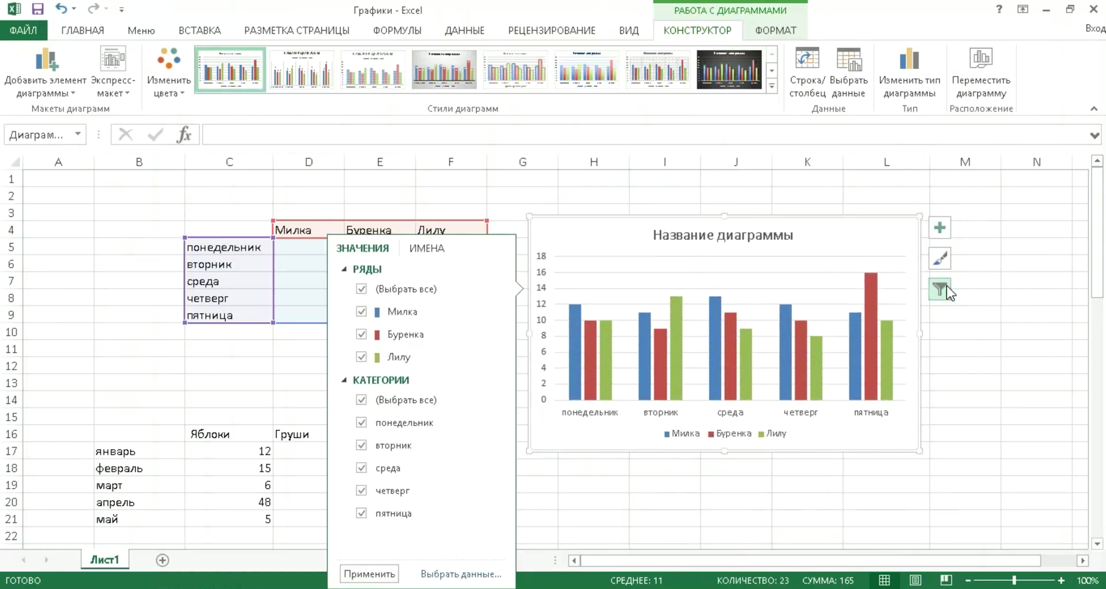
pyautogui.click(361, 289)
pyautogui.click(362, 311)
pyautogui.click(380, 573)
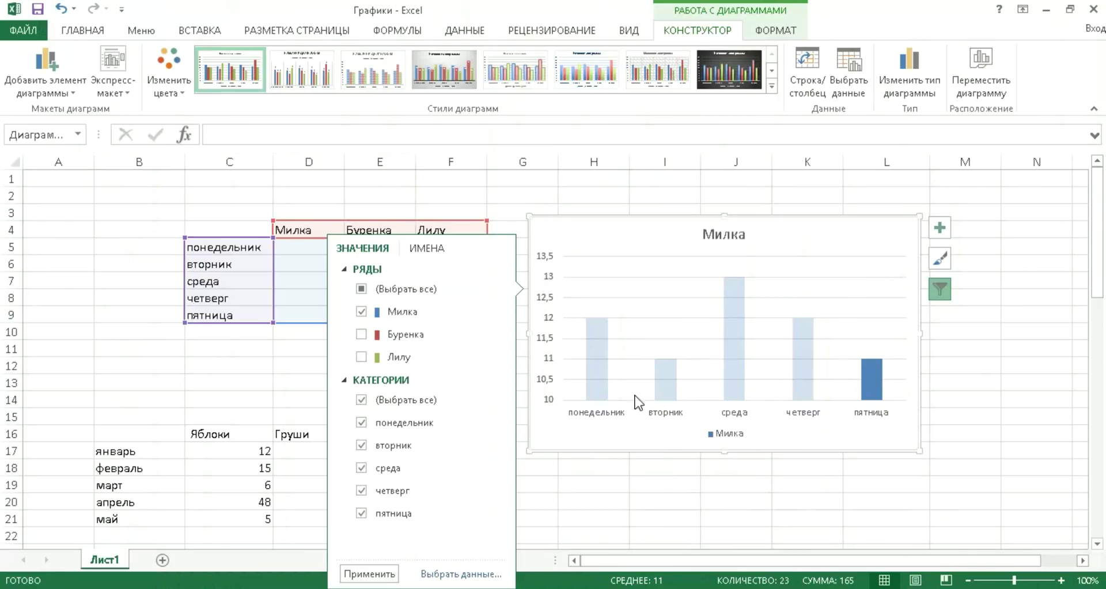
# Restore all three series (Милка, Буренка, Лилу) in the chart filter
pyautogui.click(361, 288)
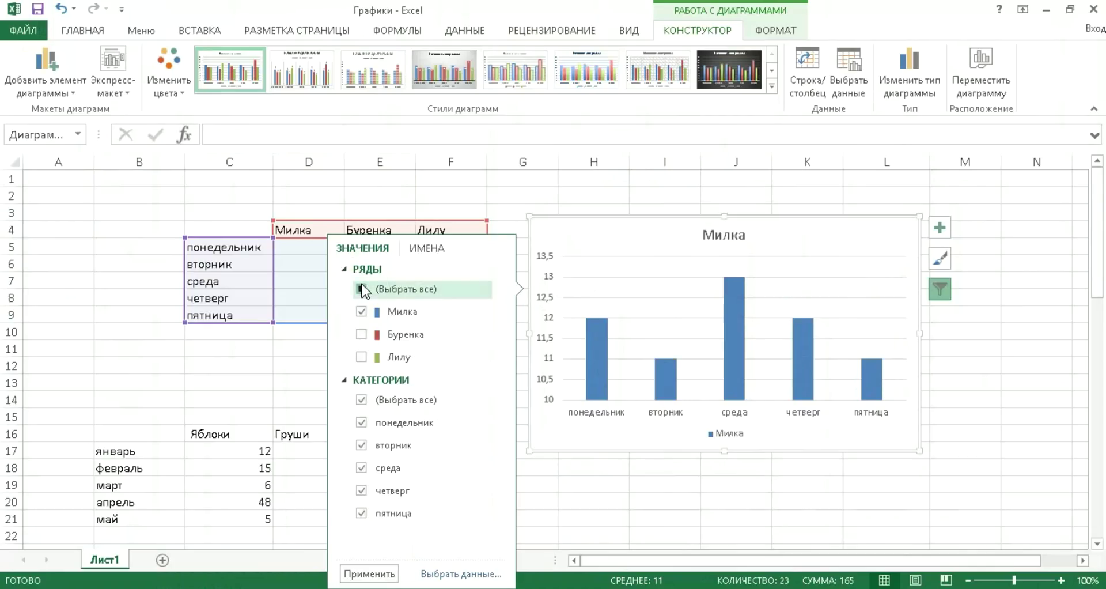
pyautogui.click(369, 573)
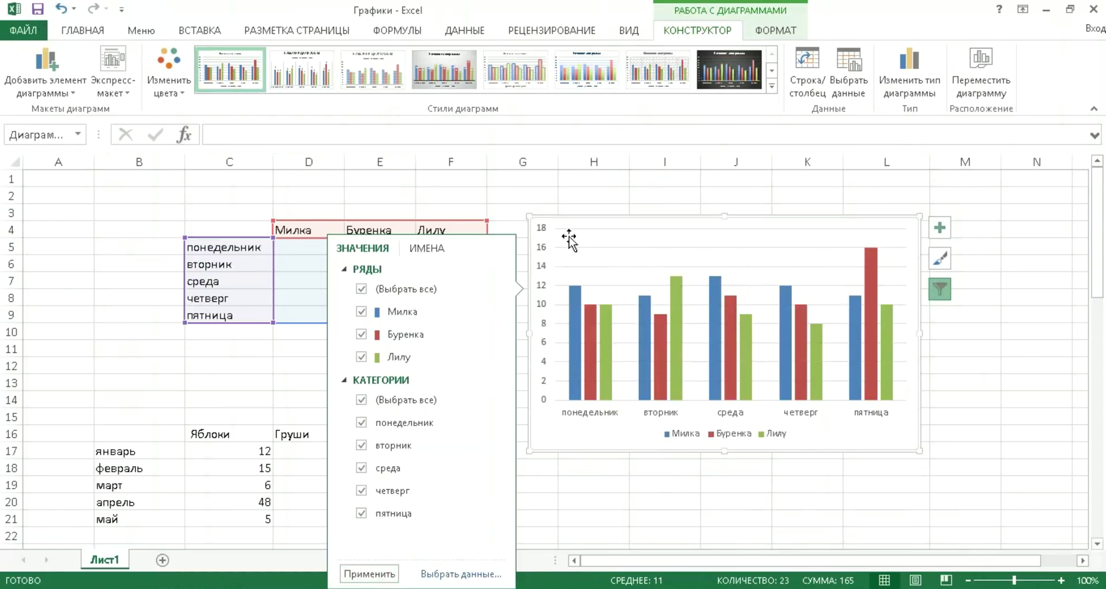
pyautogui.click(548, 210)
# Apply the dark-background chart style with glossy blue, red and green columns
pyautogui.click(835, 229)
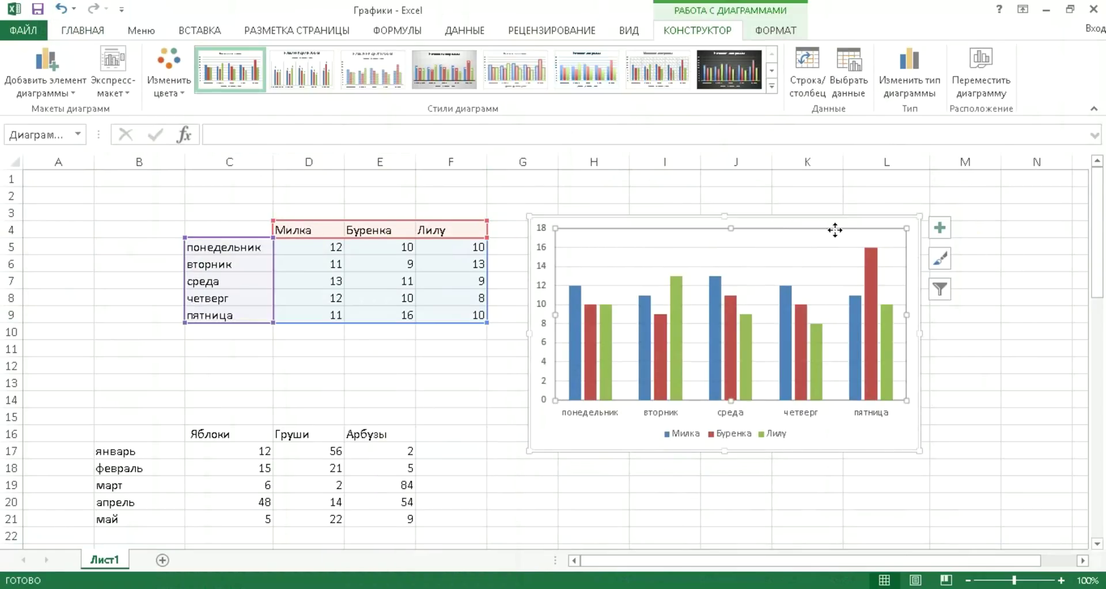
pyautogui.click(939, 258)
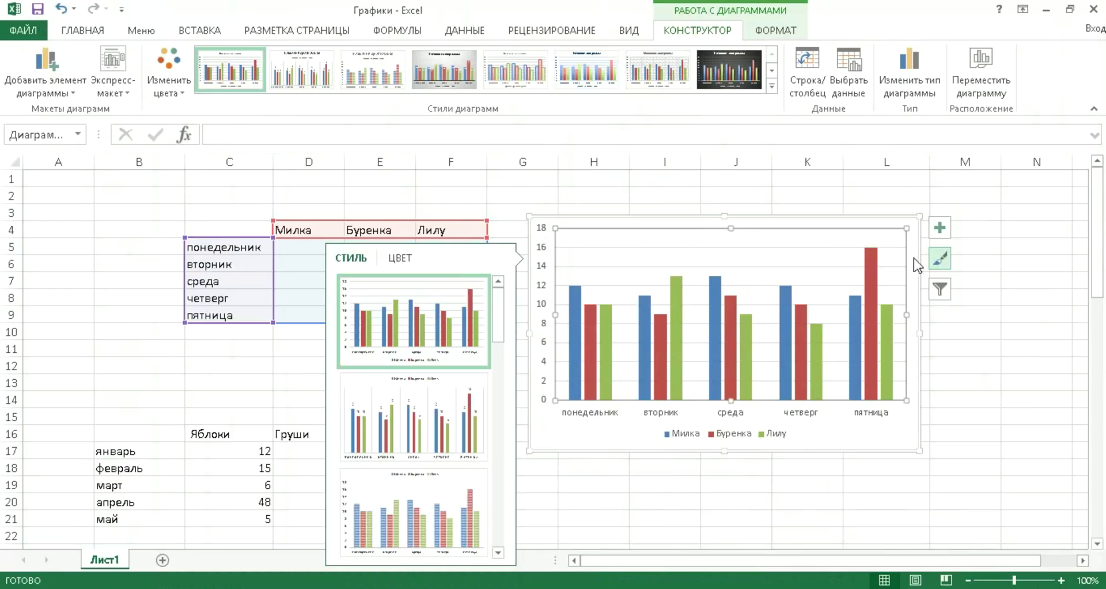
pyautogui.moveTo(499, 311); pyautogui.dragTo(495, 396)
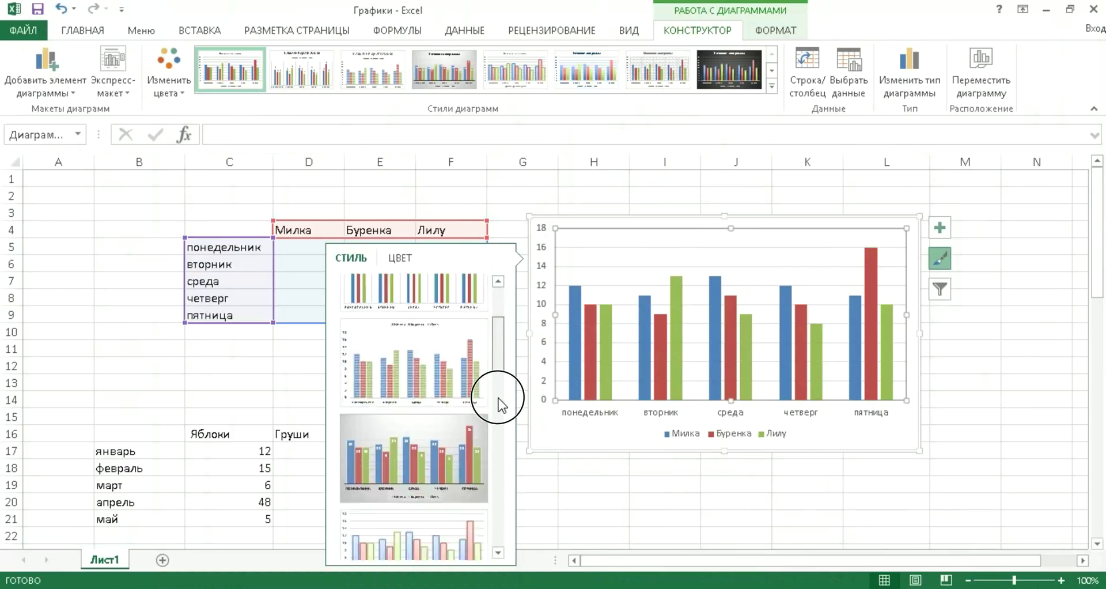
pyautogui.click(428, 478)
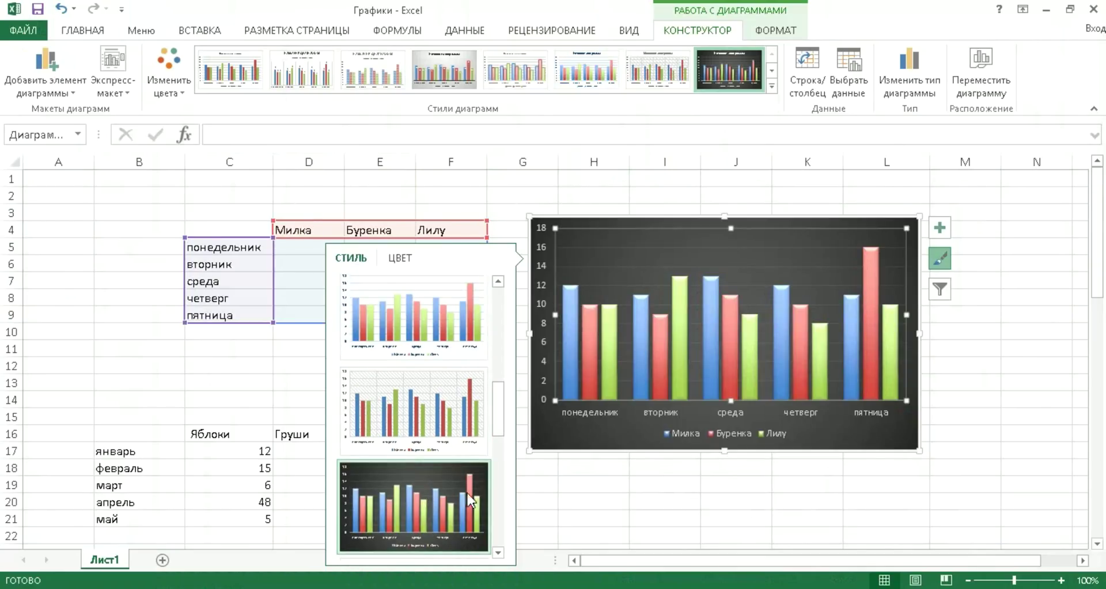
pyautogui.click(741, 488)
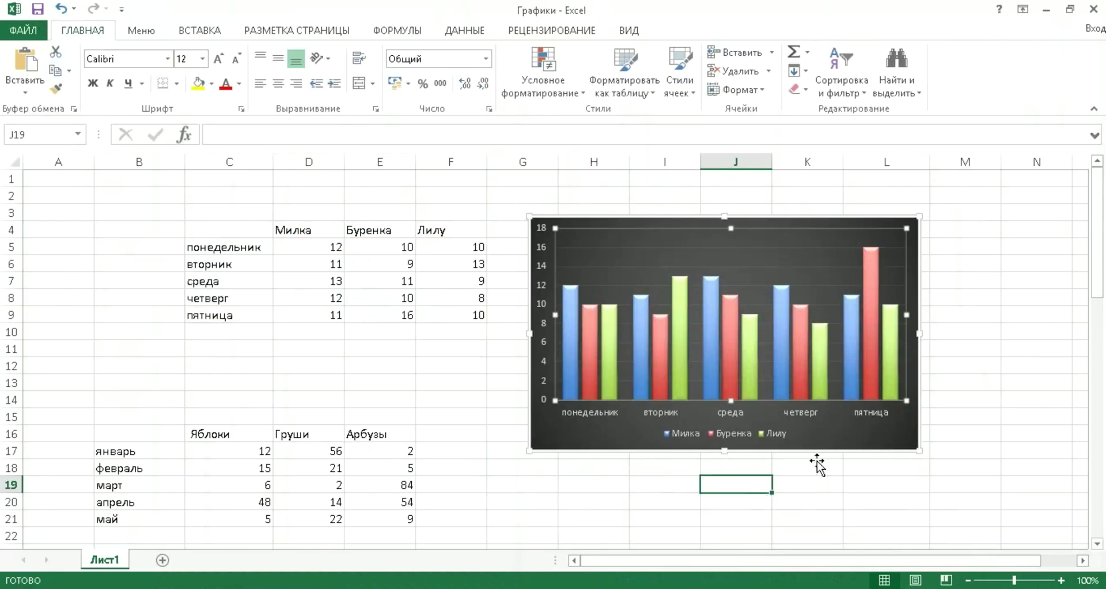
pyautogui.click(907, 233)
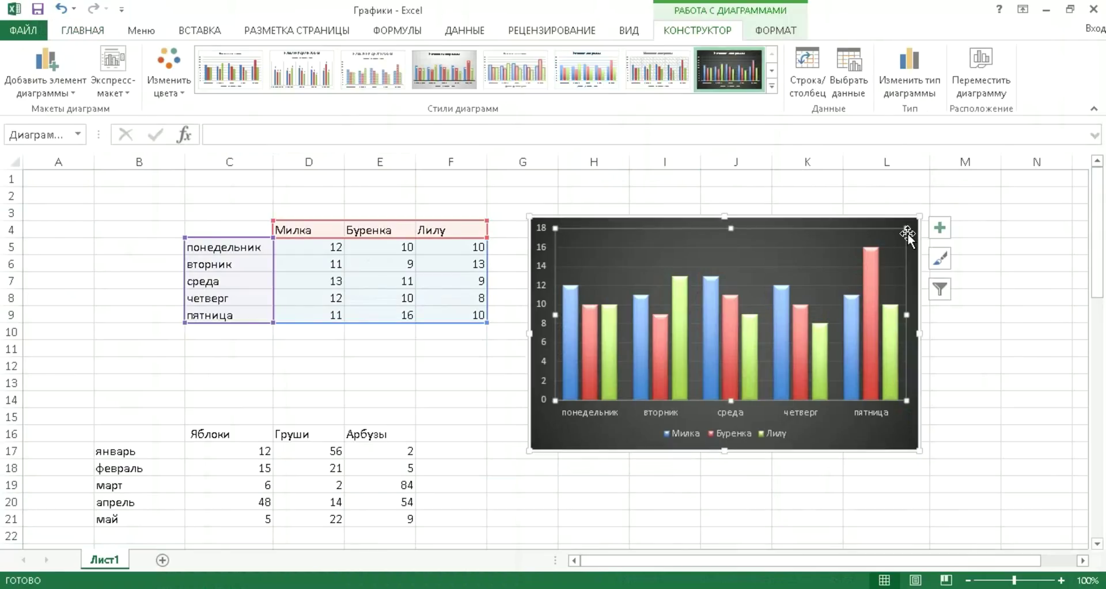
# Add axis titles to the weekday chart and rename the vertical one to 'Кол'
pyautogui.click(947, 232)
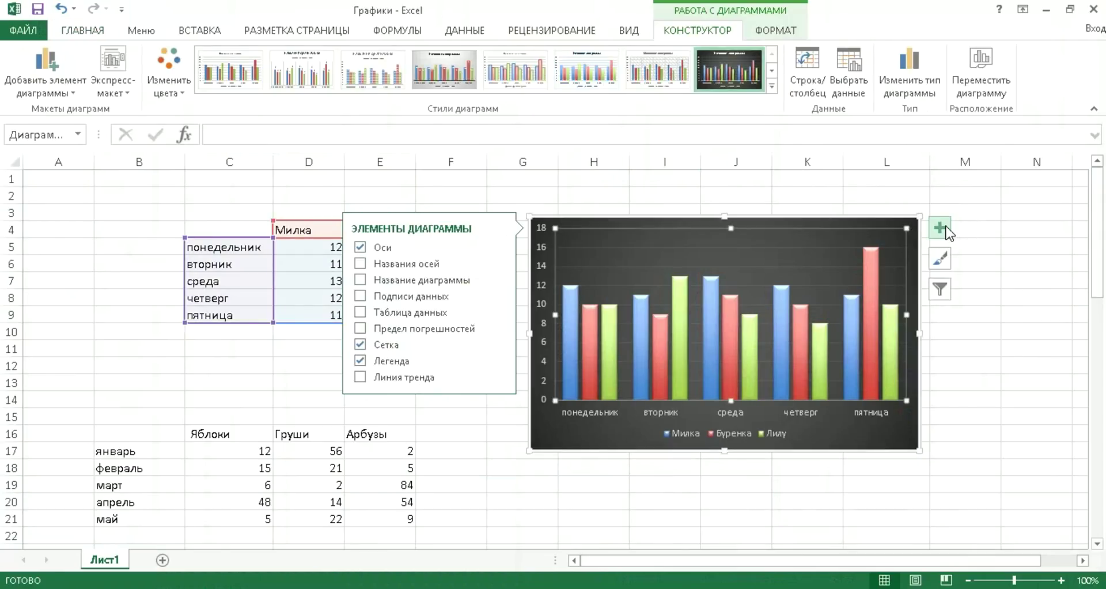
pyautogui.click(356, 262)
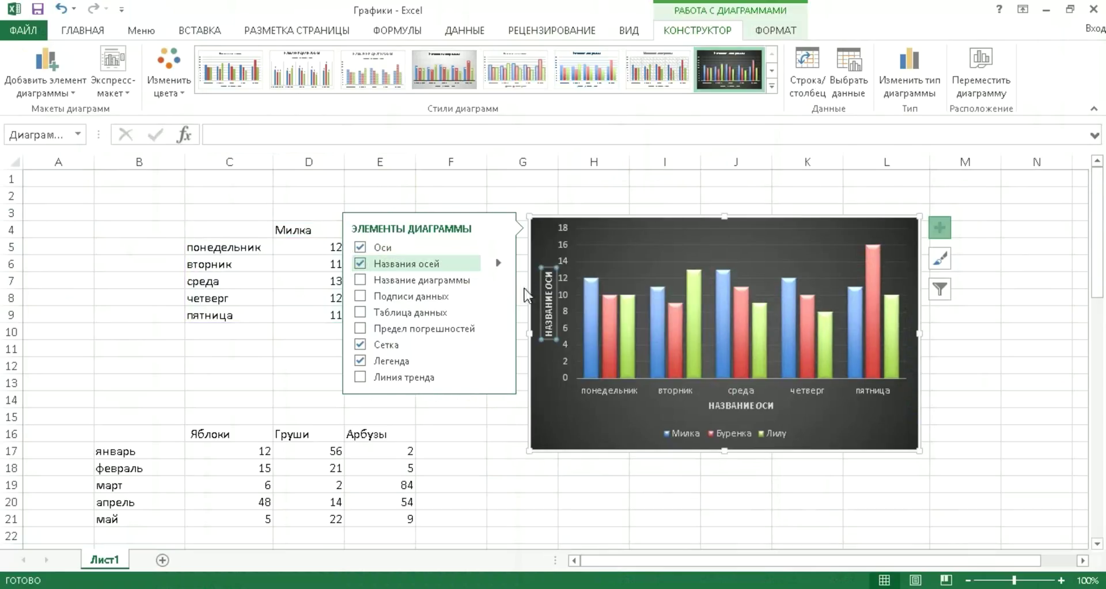
pyautogui.click(550, 301)
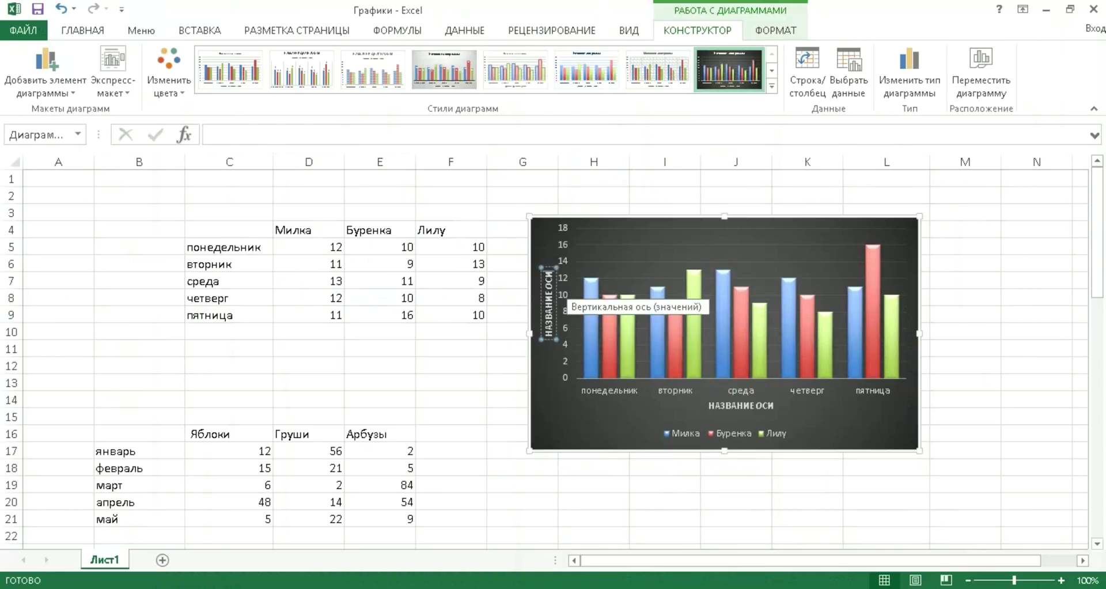
pyautogui.press('BackSpace')
pyautogui.press('BackSpace')
pyautogui.press('BackSpace')
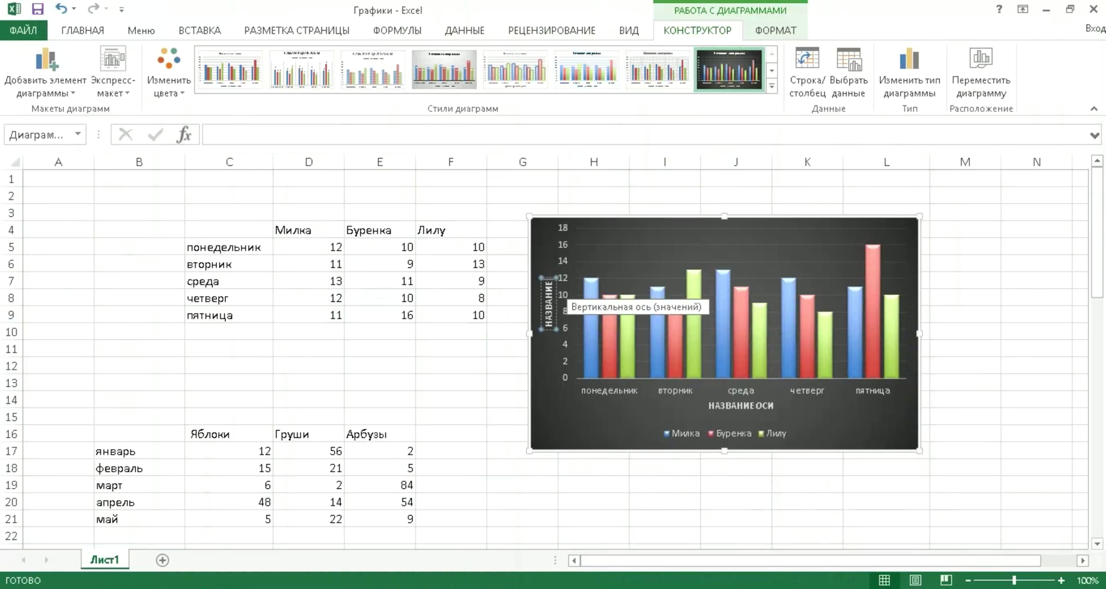
pyautogui.press('BackSpace')
pyautogui.press('BackSpace')
pyautogui.press('BackSpace')
pyautogui.press('BackSpace')
pyautogui.press('BackSpace')
pyautogui.press('BackSpace')
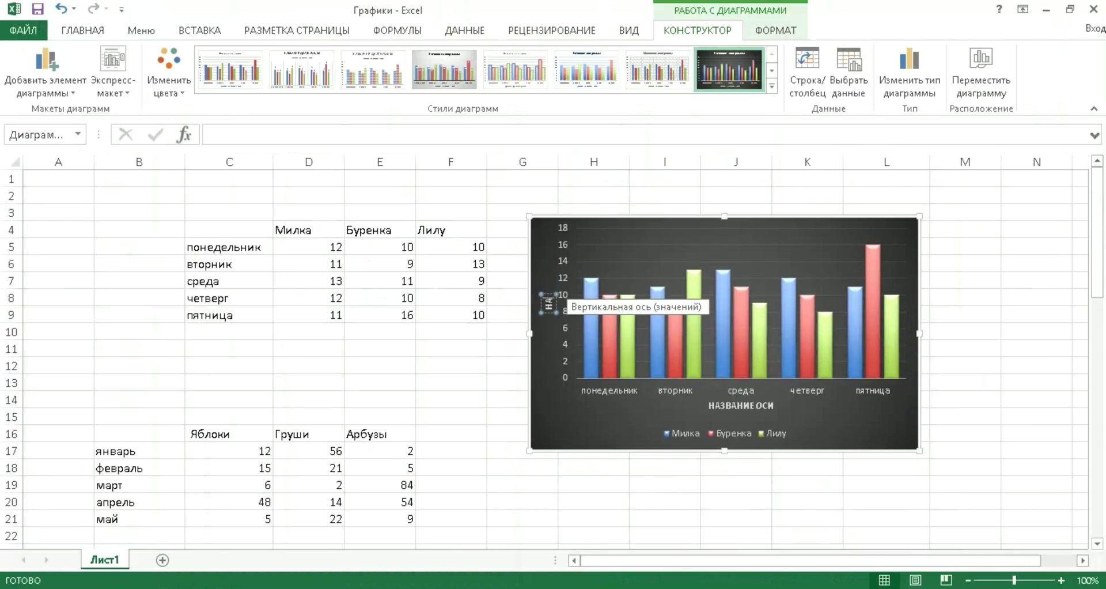
pyautogui.press('BackSpace')
pyautogui.press('BackSpace')
pyautogui.write('Кол')
pyautogui.press('Return')
pyautogui.click(745, 404)
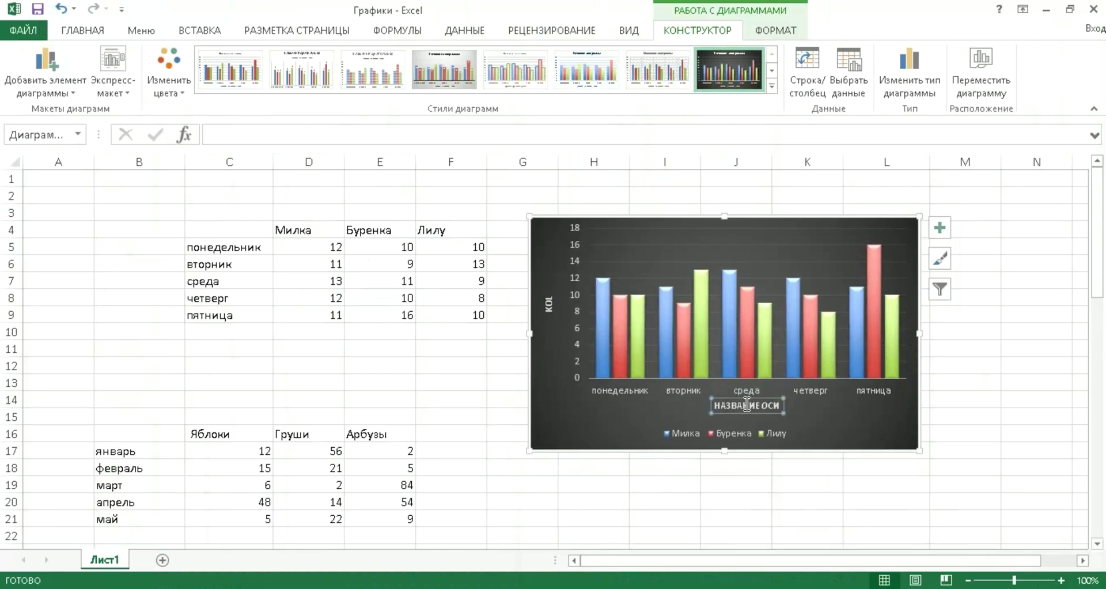
# Replace the horizontal axis title placeholder with 'DAY'
pyautogui.click(781, 405)
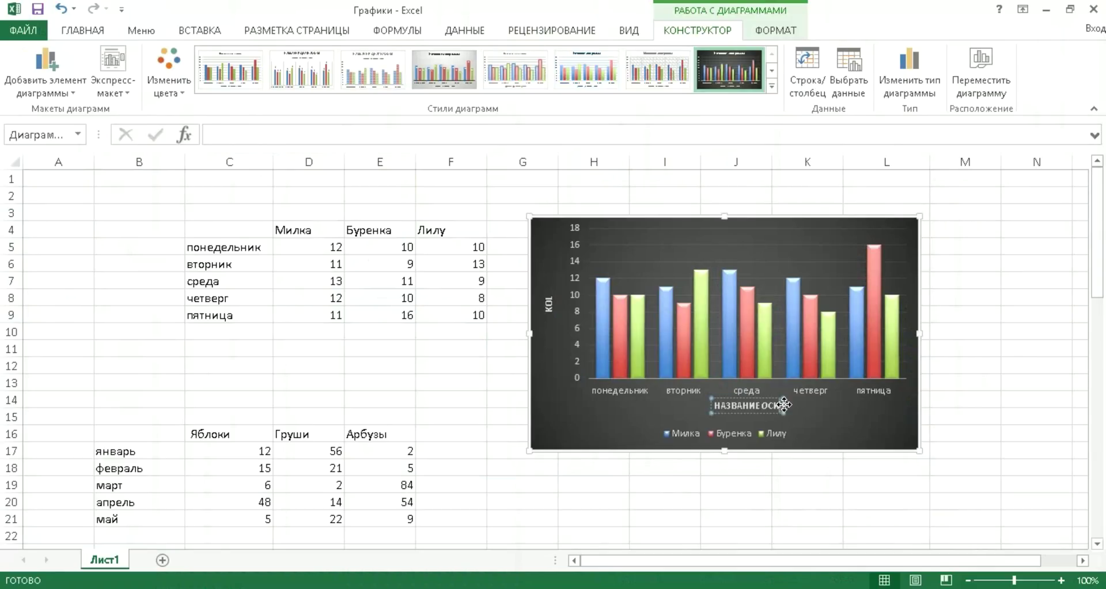
pyautogui.press('BackSpace')
pyautogui.press('BackSpace')
pyautogui.press('BackSpace')
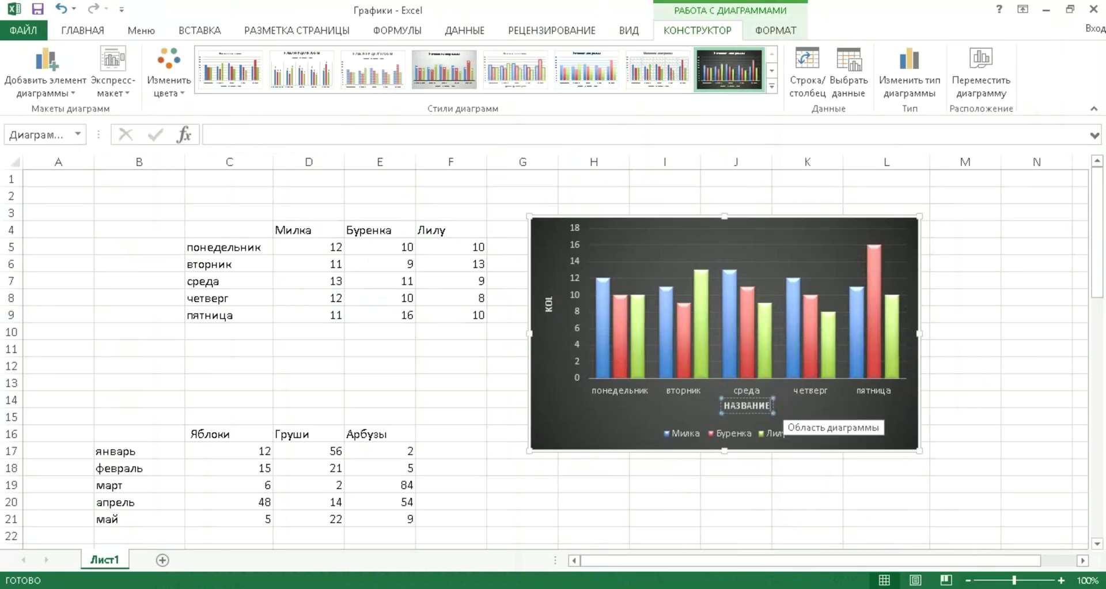
pyautogui.press('BackSpace')
pyautogui.press('BackSpace')
pyautogui.press('BackSpace')
pyautogui.press('BackSpace')
pyautogui.press('BackSpace')
pyautogui.press('BackSpace')
pyautogui.press('BackSpace')
pyautogui.press('BackSpace')
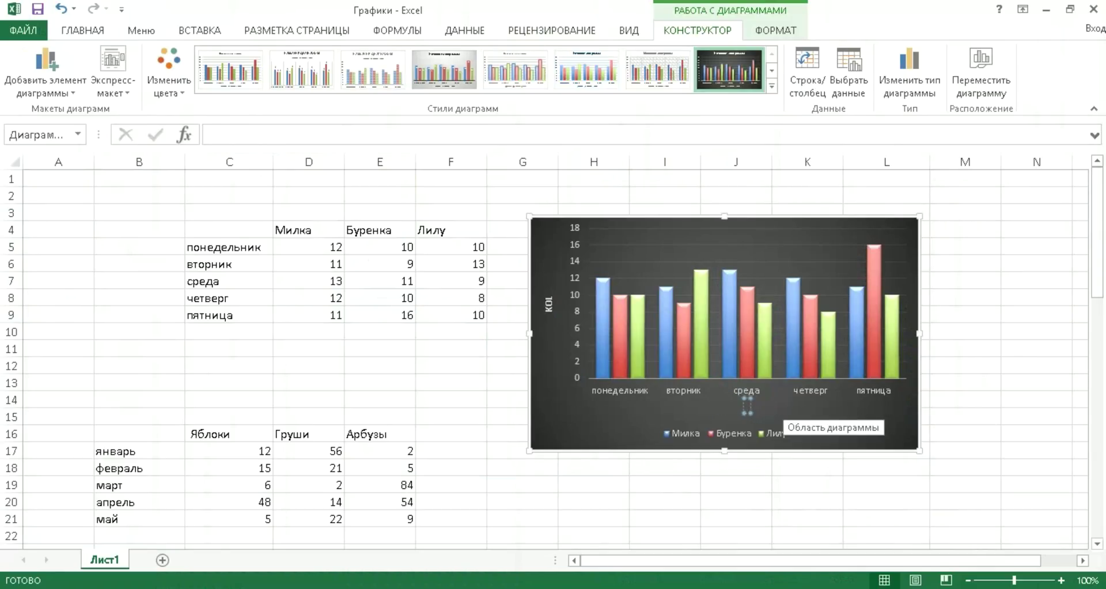
pyautogui.write('DAY')
pyautogui.click(982, 268)
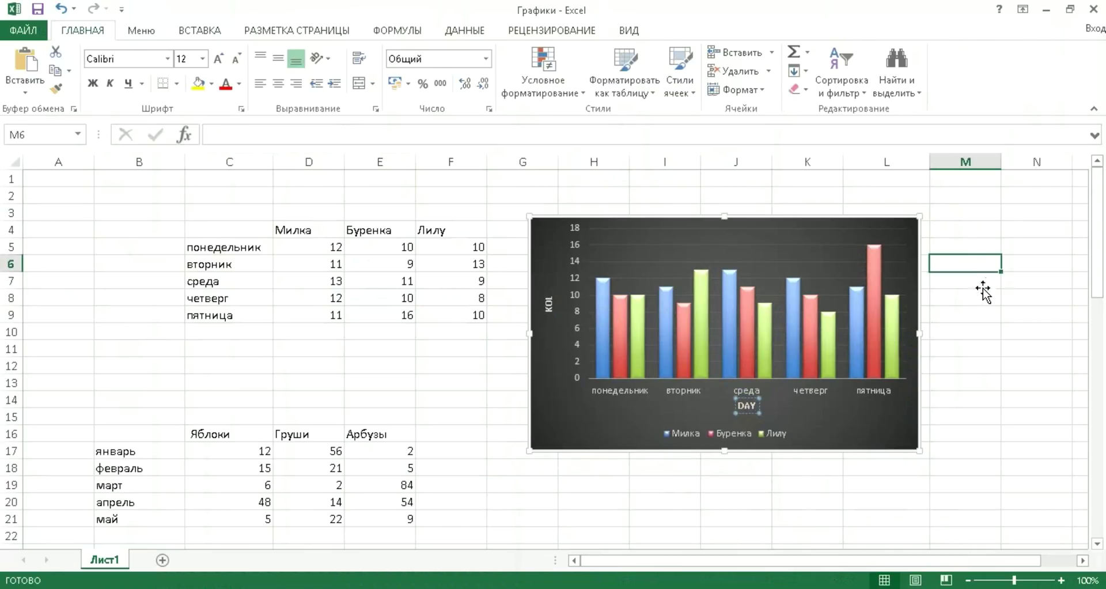
pyautogui.click(899, 240)
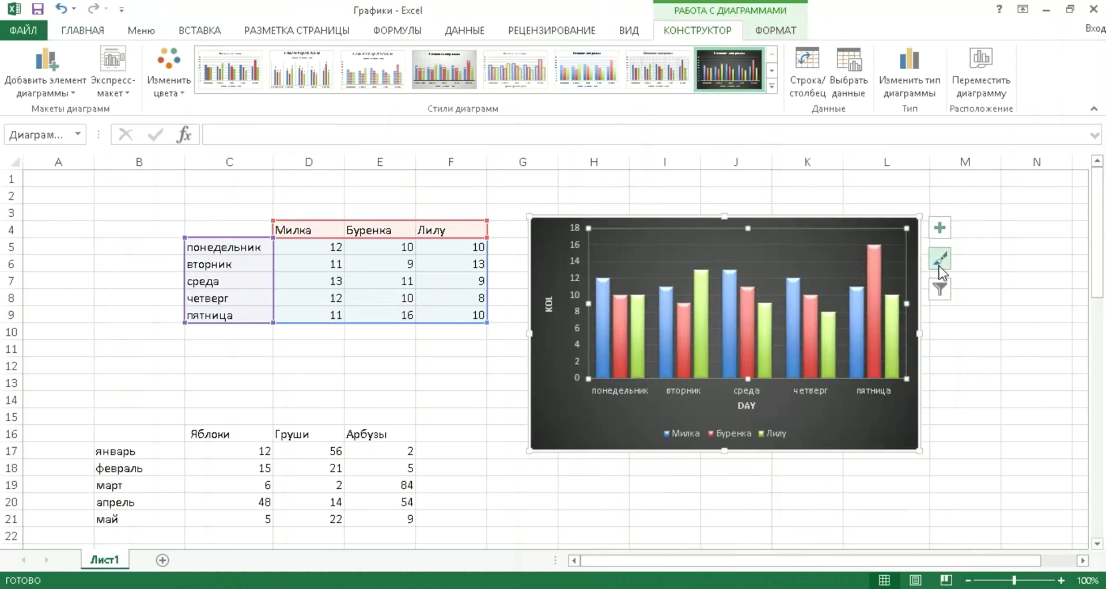
# Turn on chart title, data labels, data table and error bars for the weekday chart
pyautogui.click(939, 228)
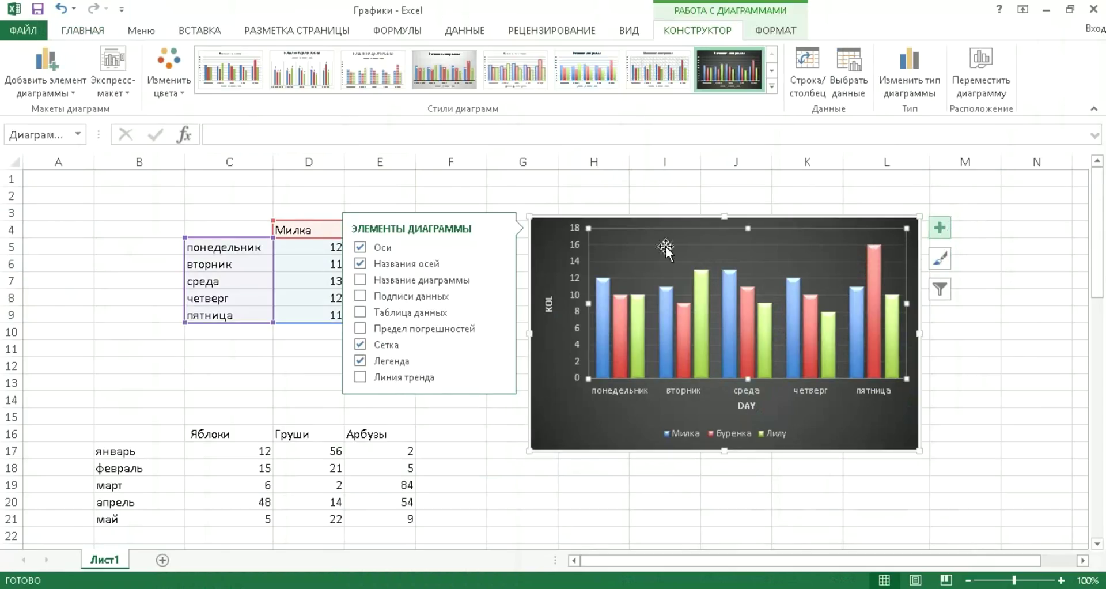
pyautogui.click(357, 277)
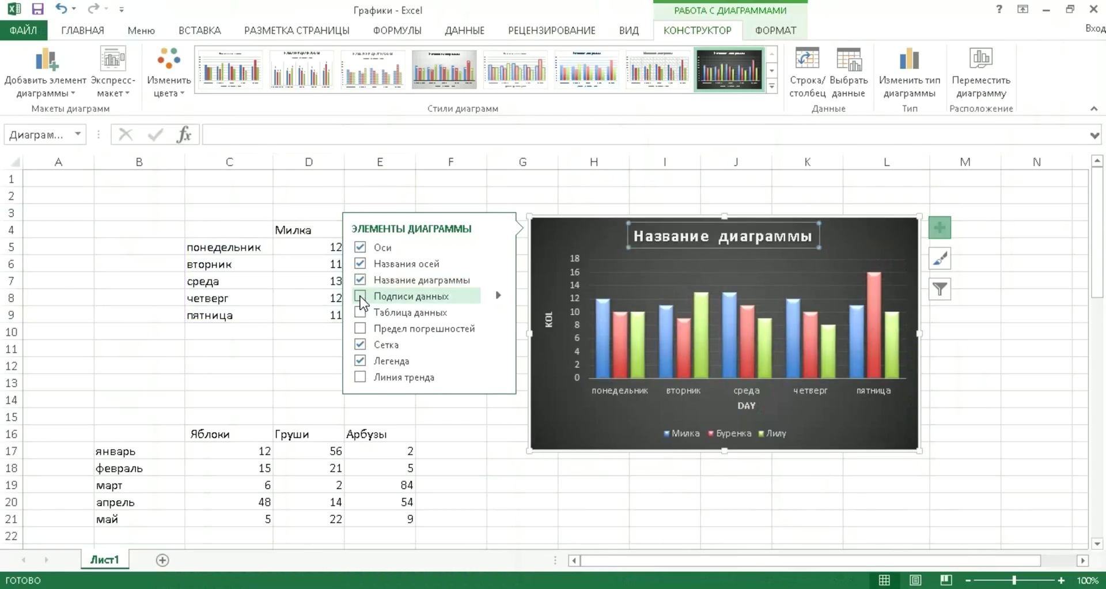
pyautogui.click(360, 296)
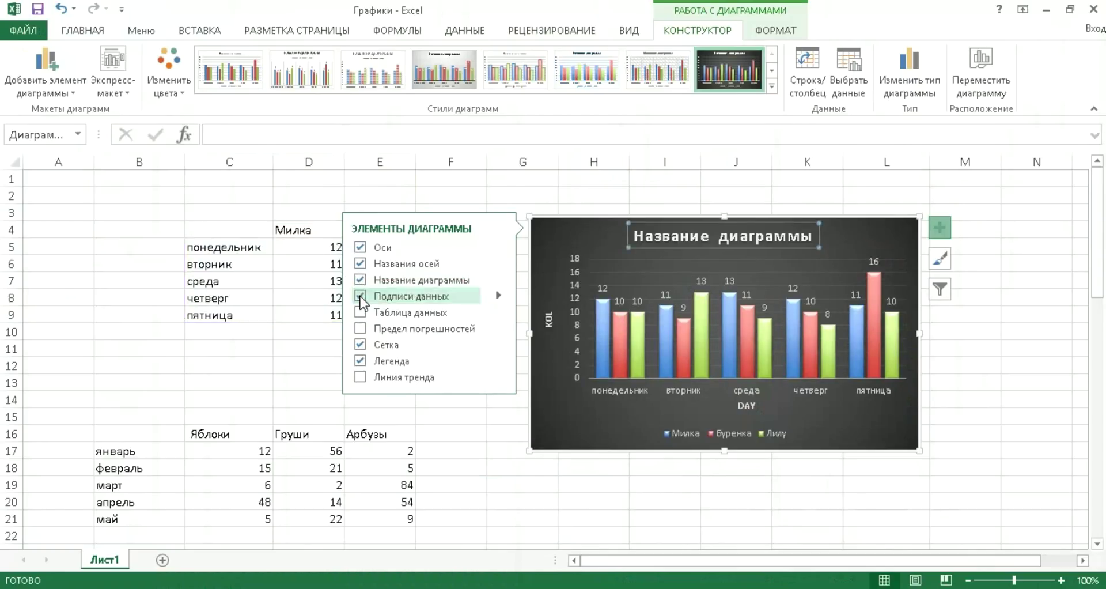
pyautogui.click(360, 311)
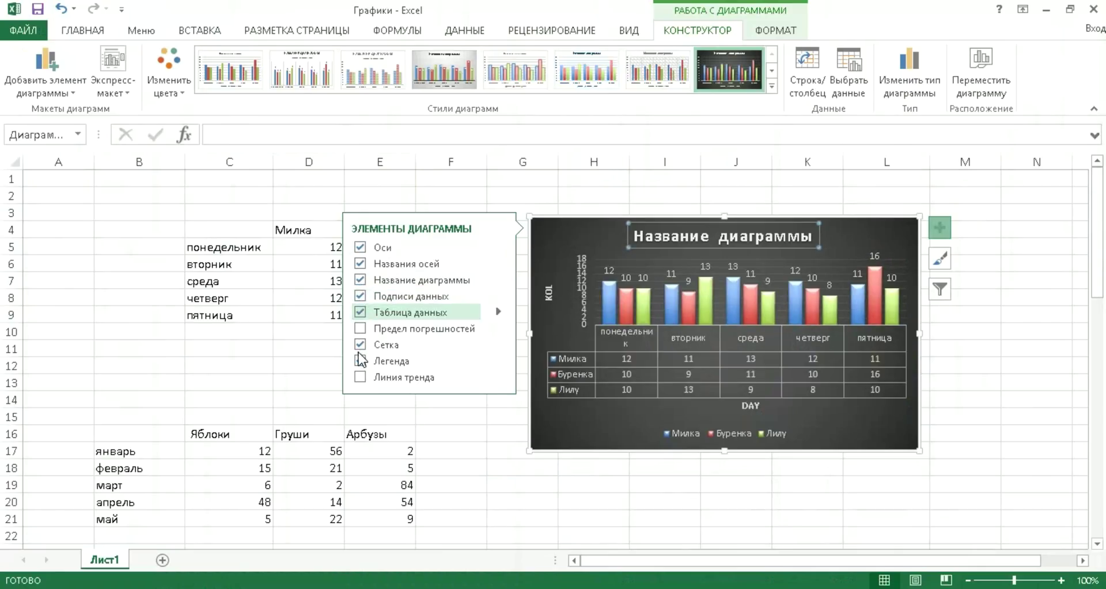
pyautogui.click(358, 329)
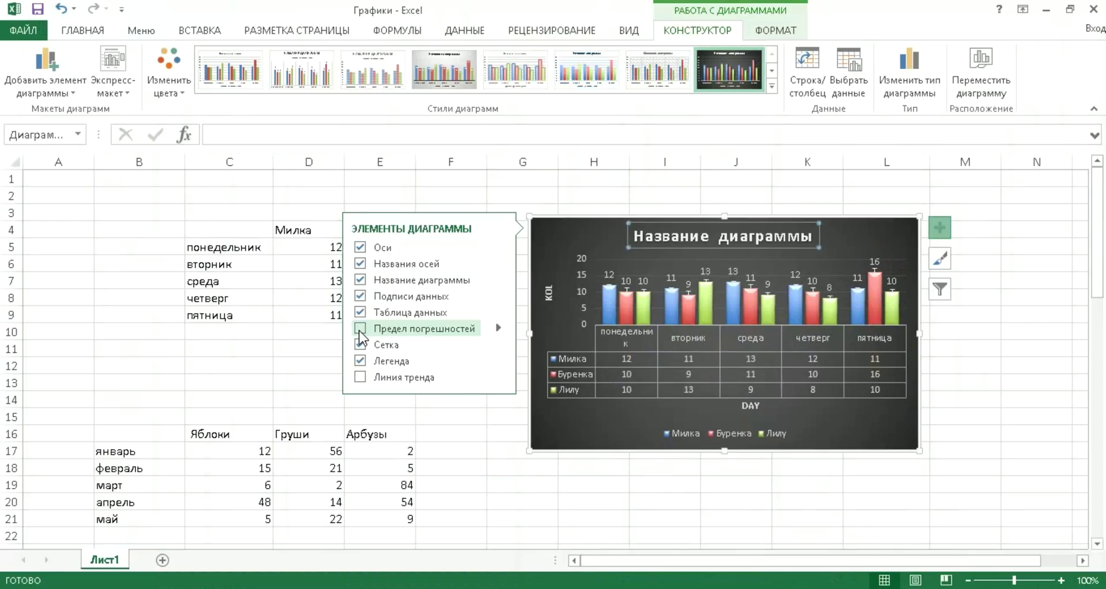
# Add a linear trend line for the Буренка series
pyautogui.click(359, 376)
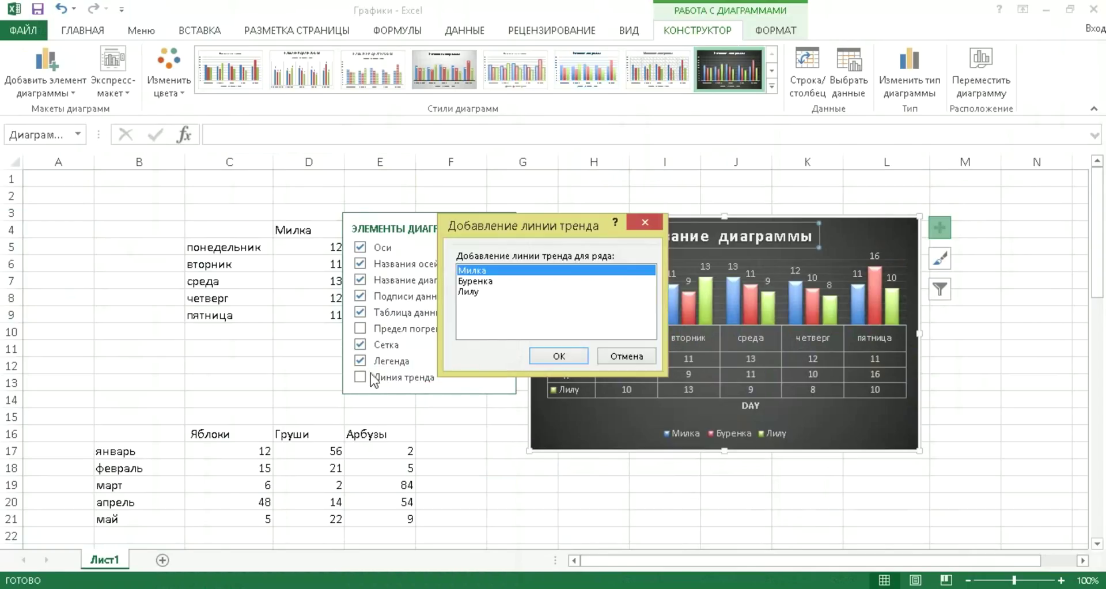
pyautogui.click(488, 282)
pyautogui.click(559, 355)
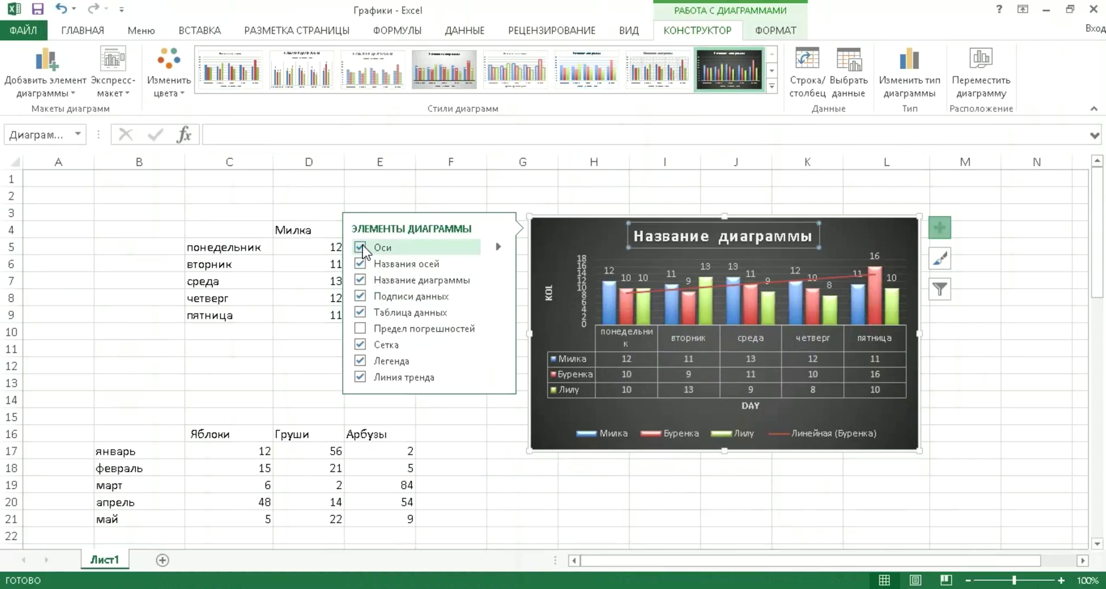
# Remove axis titles, chart title, data labels and data table, then delete the chart
pyautogui.click(360, 264)
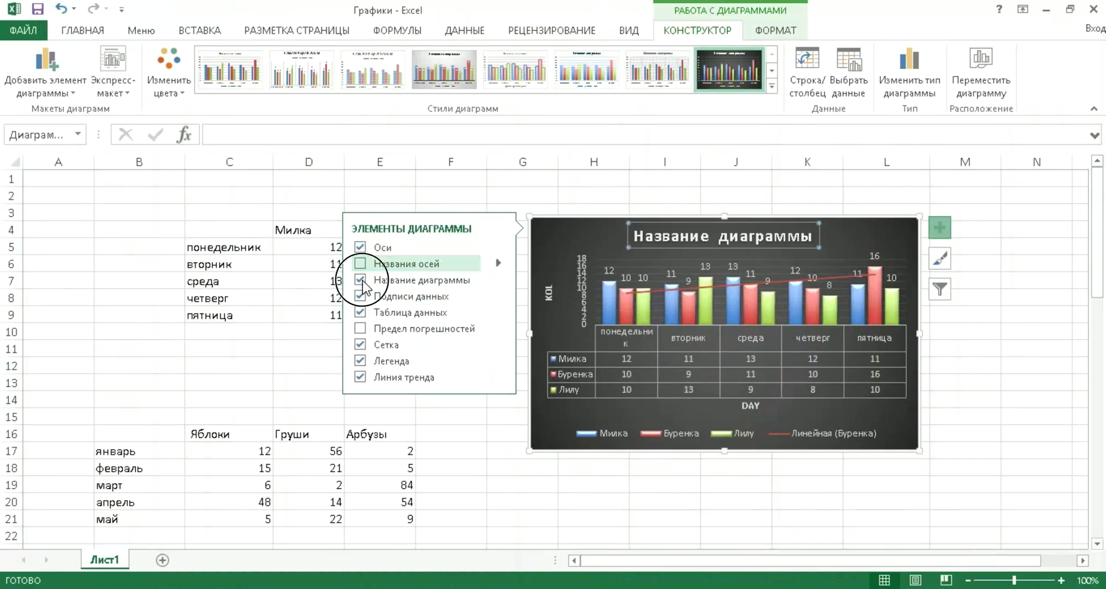
pyautogui.click(359, 280)
pyautogui.click(360, 296)
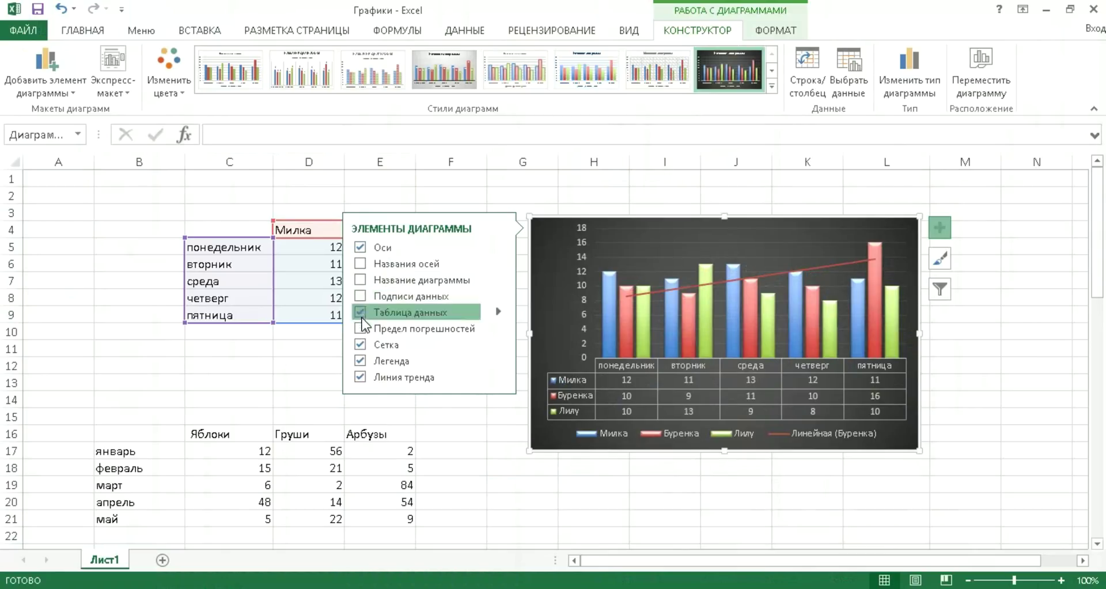
pyautogui.click(360, 313)
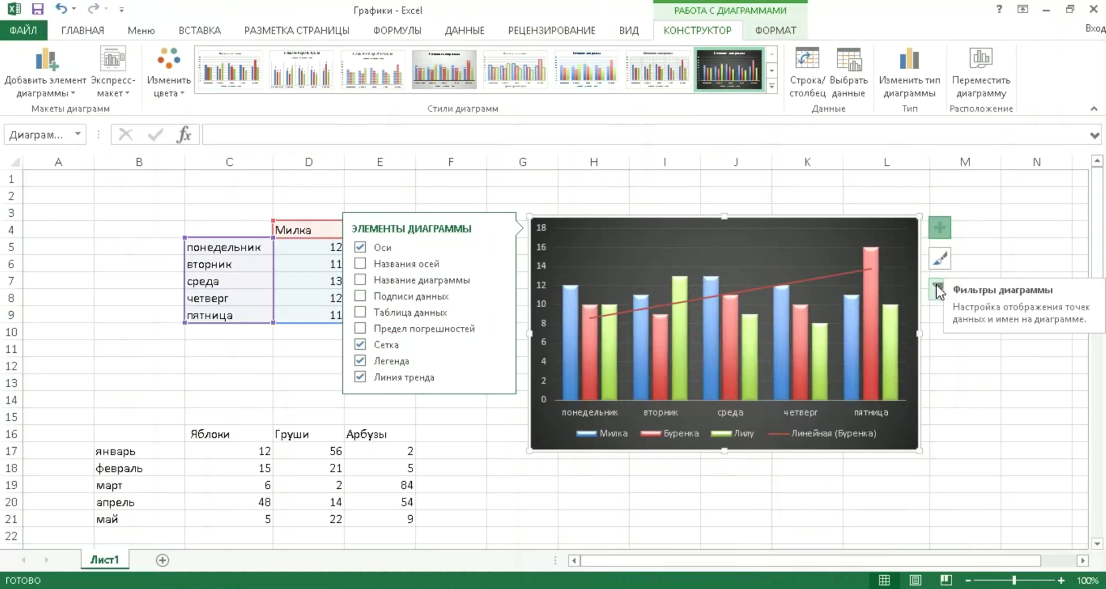
pyautogui.press('Delete')
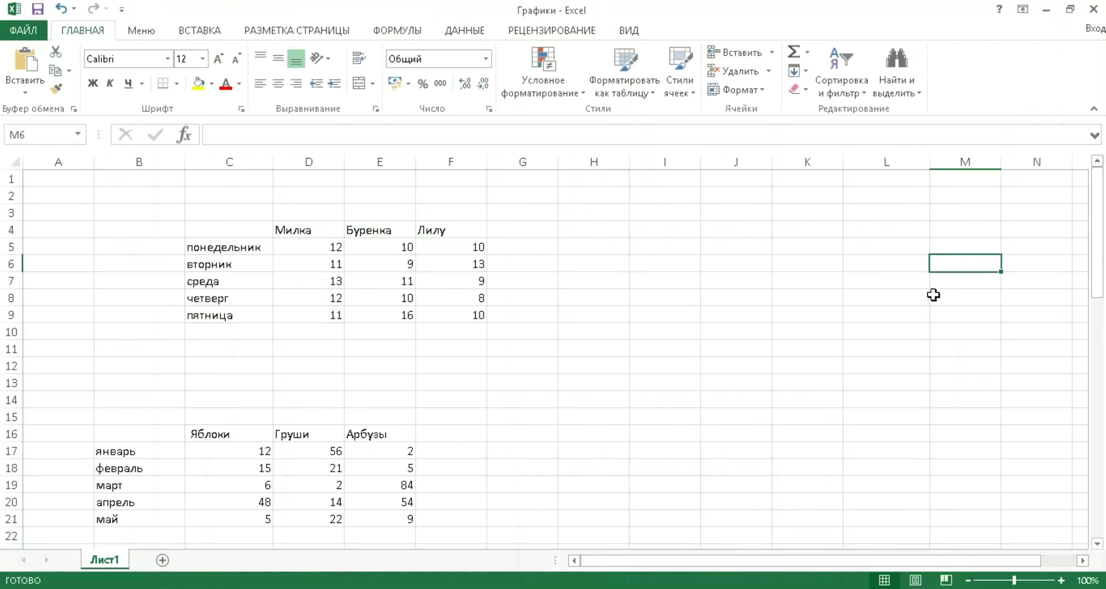
# Insert a 3D clustered bar chart from fruit table B16:E21, then move and enlarge it
pyautogui.click(153, 442)
pyautogui.moveTo(153, 444); pyautogui.dragTo(410, 520)
pyautogui.click(212, 34)
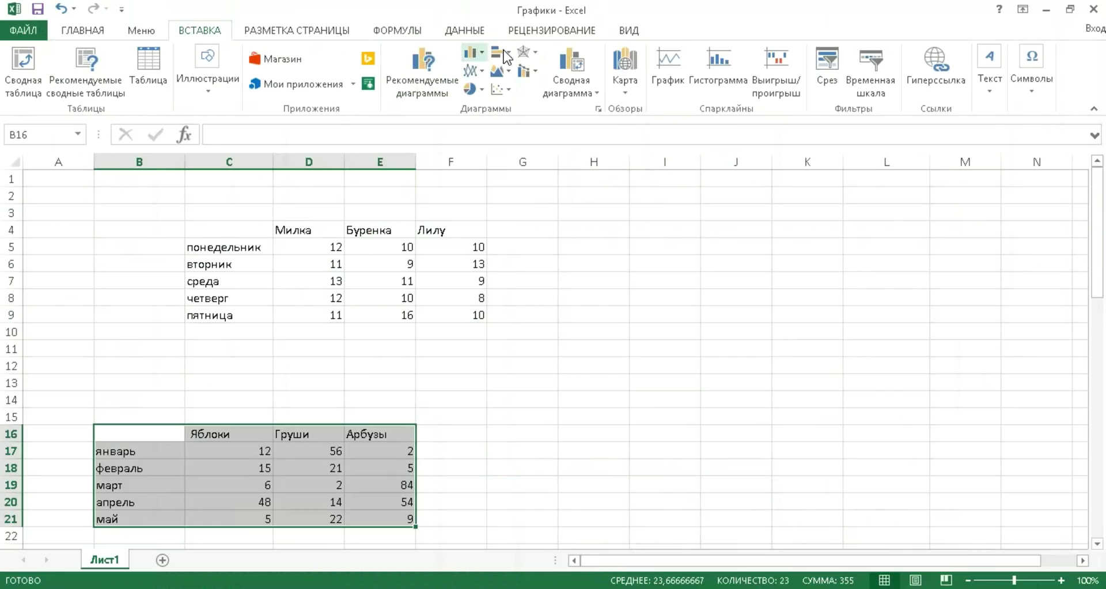
pyautogui.click(500, 52)
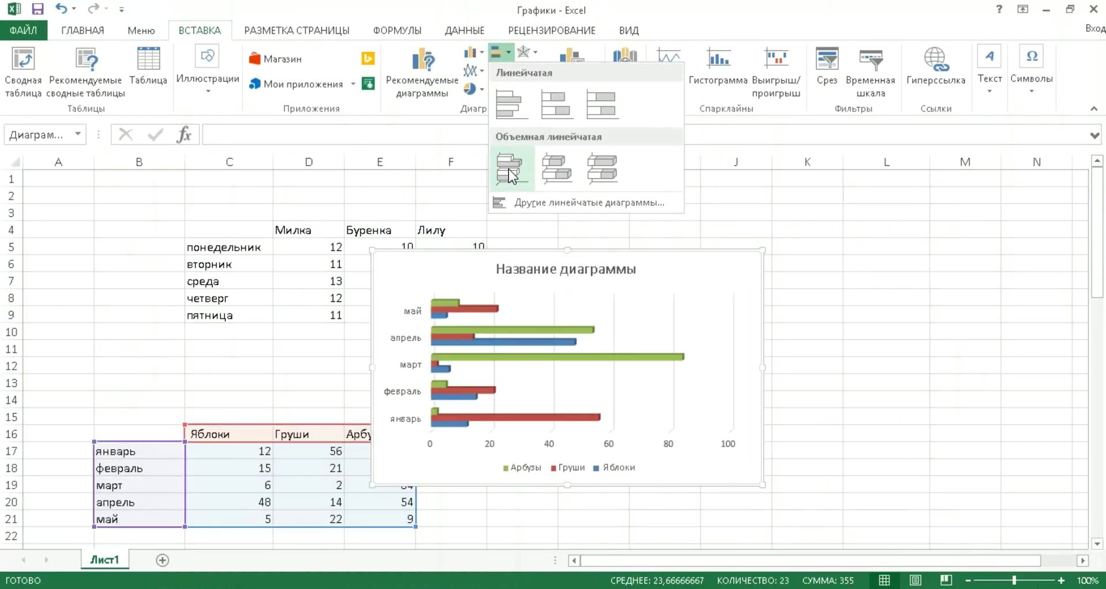
pyautogui.click(509, 170)
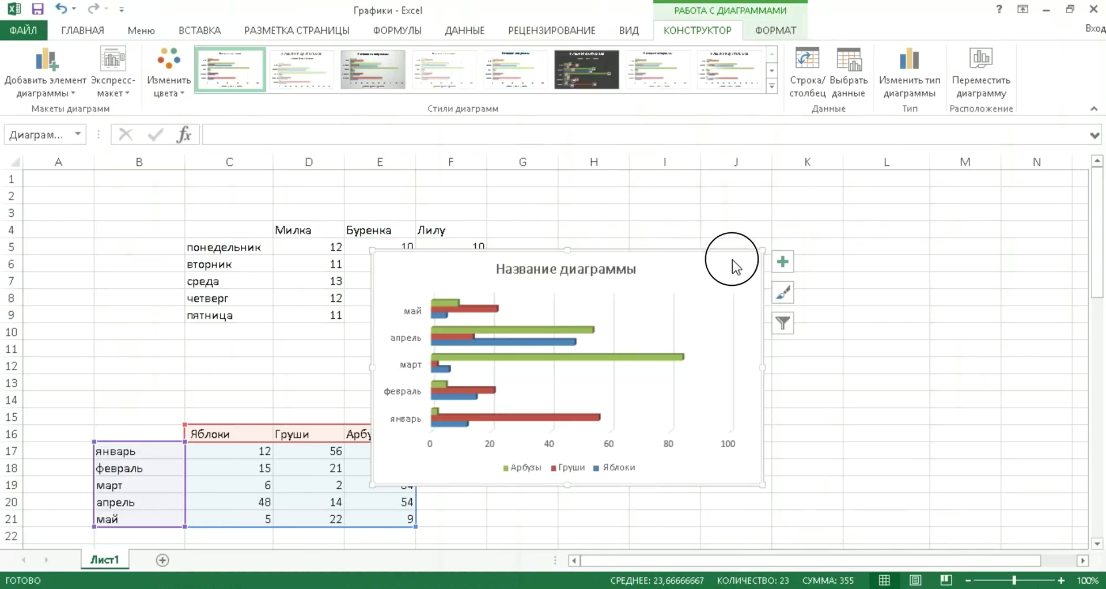
pyautogui.moveTo(718, 265)
pyautogui.mouseDown()
pyautogui.moveTo(826, 282)
pyautogui.moveTo(825, 317)
pyautogui.mouseUp()
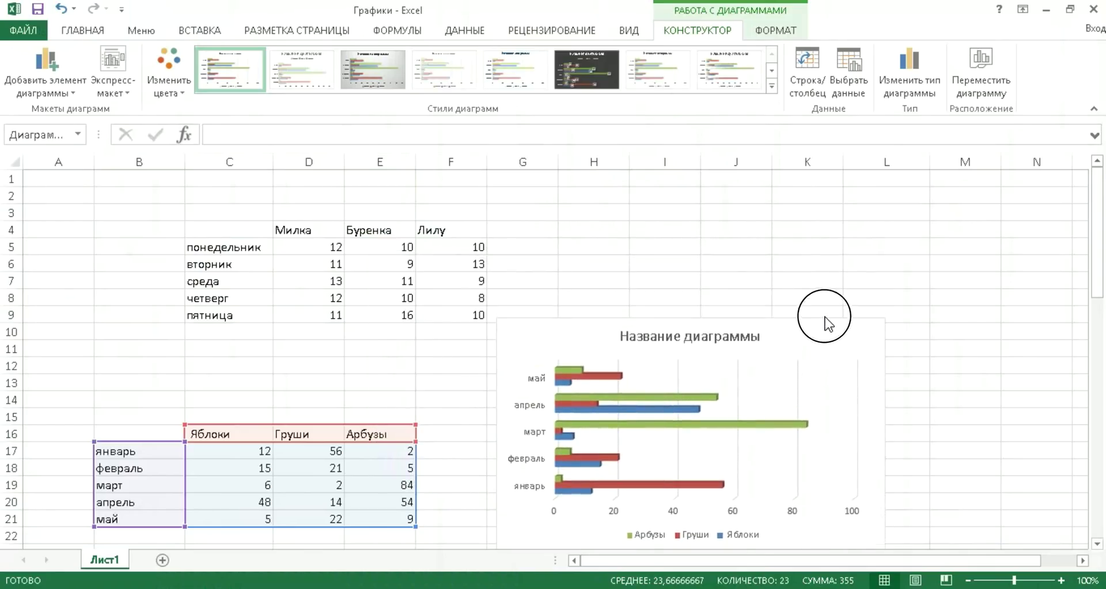
pyautogui.moveTo(491, 308); pyautogui.dragTo(219, 225)
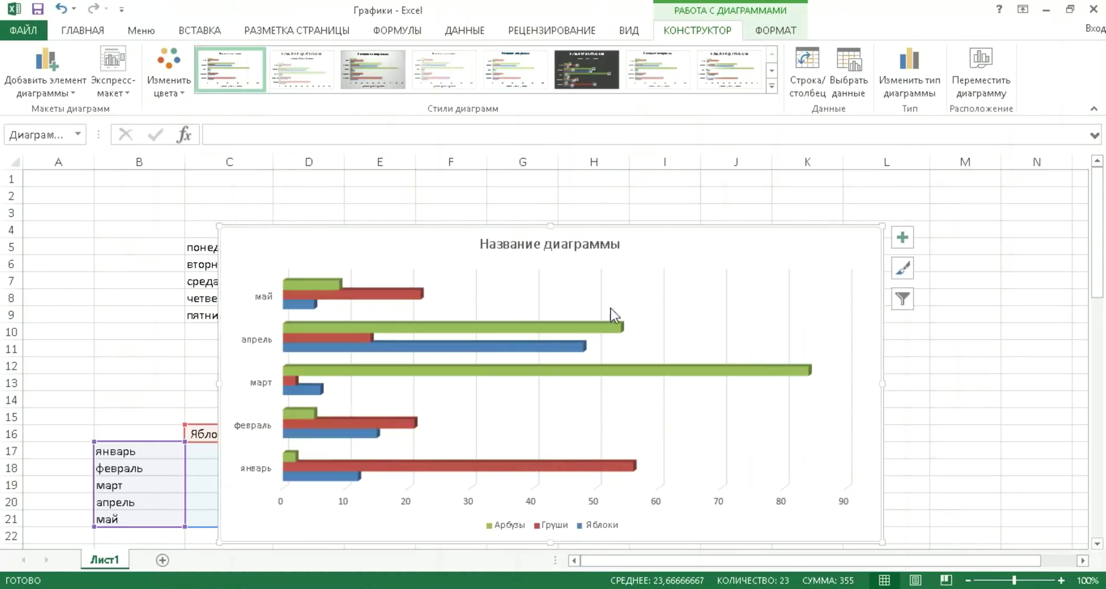
# Add data labels to the fruit chart's bars
pyautogui.click(902, 237)
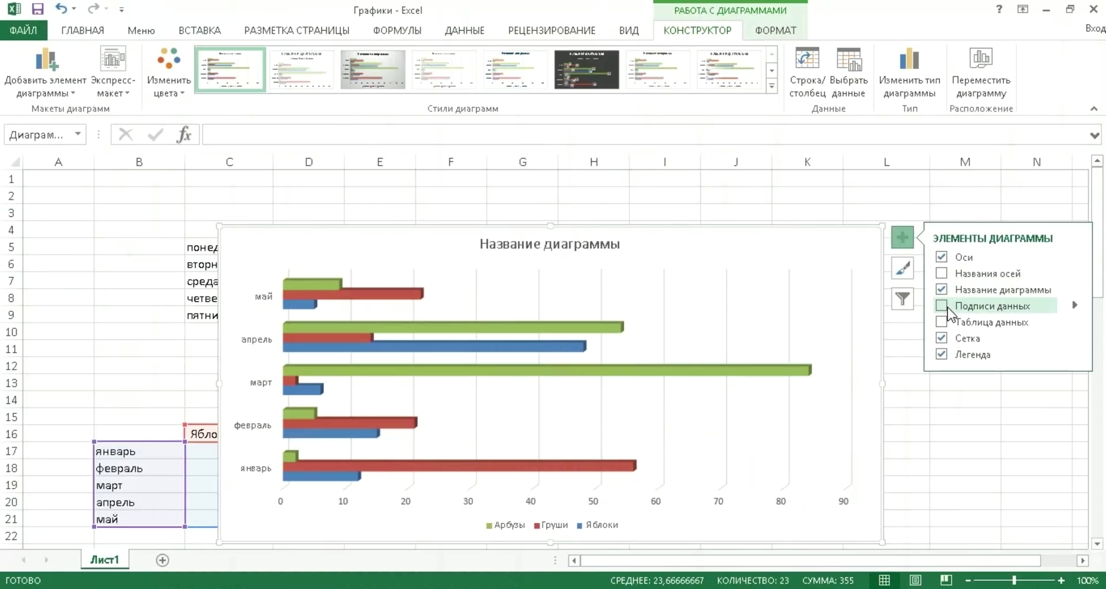
pyautogui.click(942, 306)
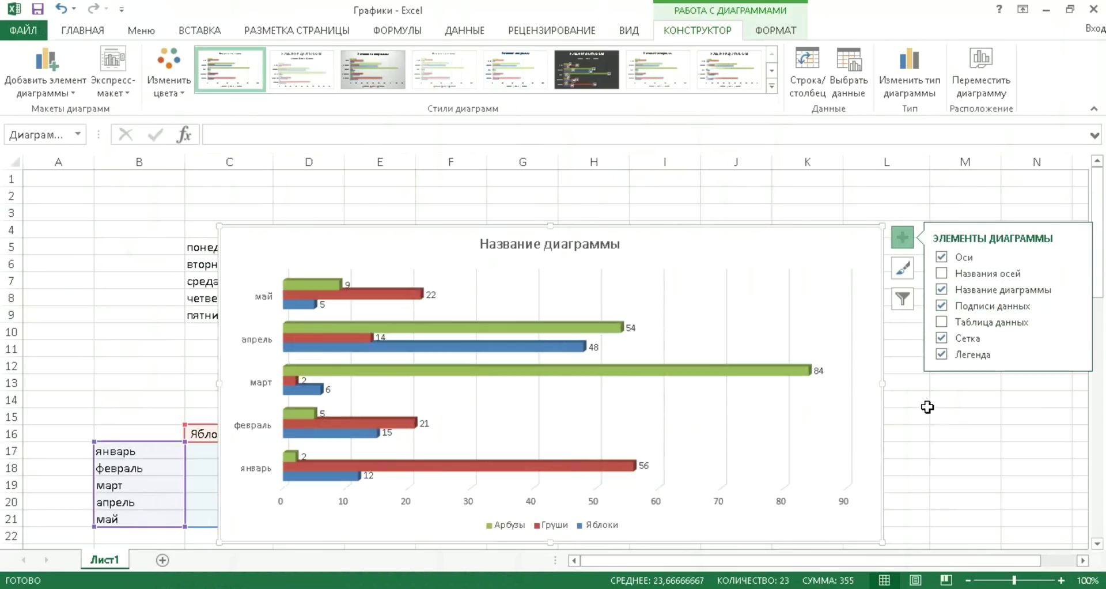
pyautogui.click(906, 244)
# Apply the grey gradient style to the fruit bar chart
pyautogui.click(908, 275)
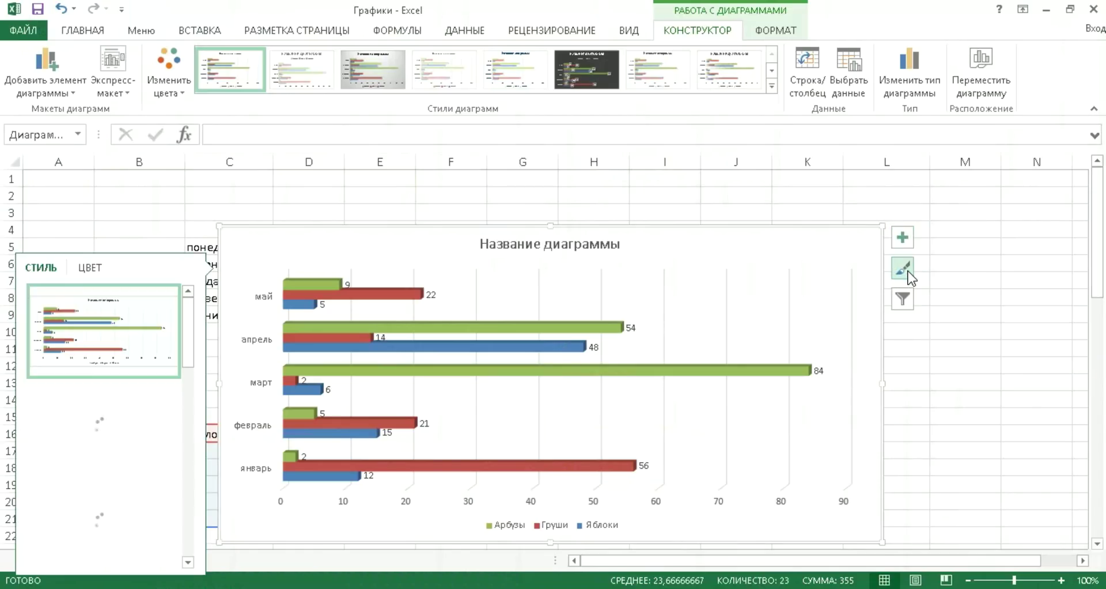
pyautogui.moveTo(188, 336); pyautogui.dragTo(192, 403)
pyautogui.click(132, 319)
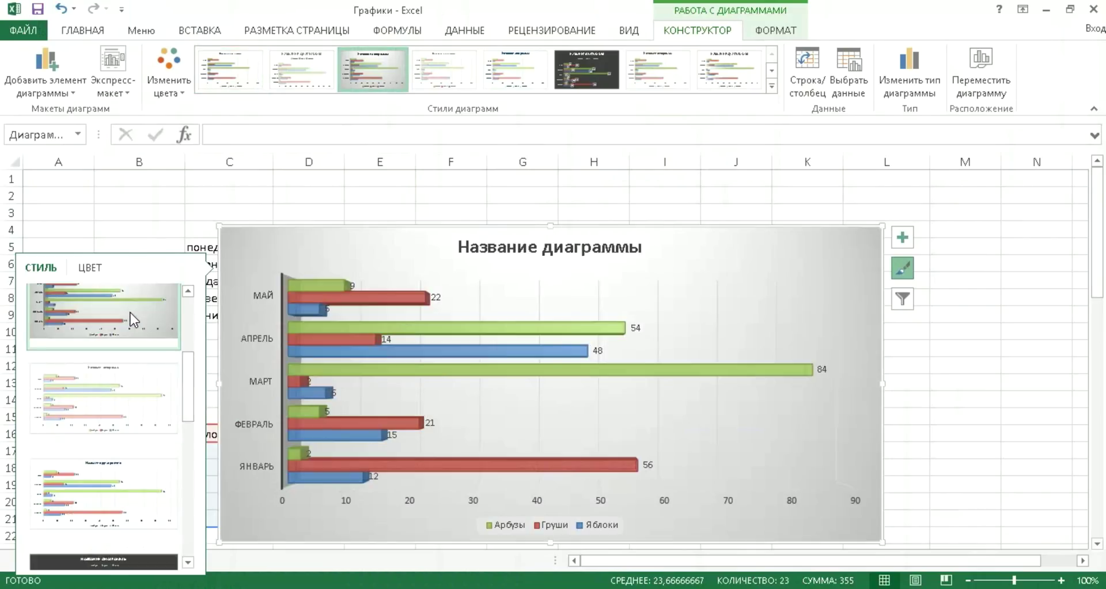
pyautogui.click(902, 269)
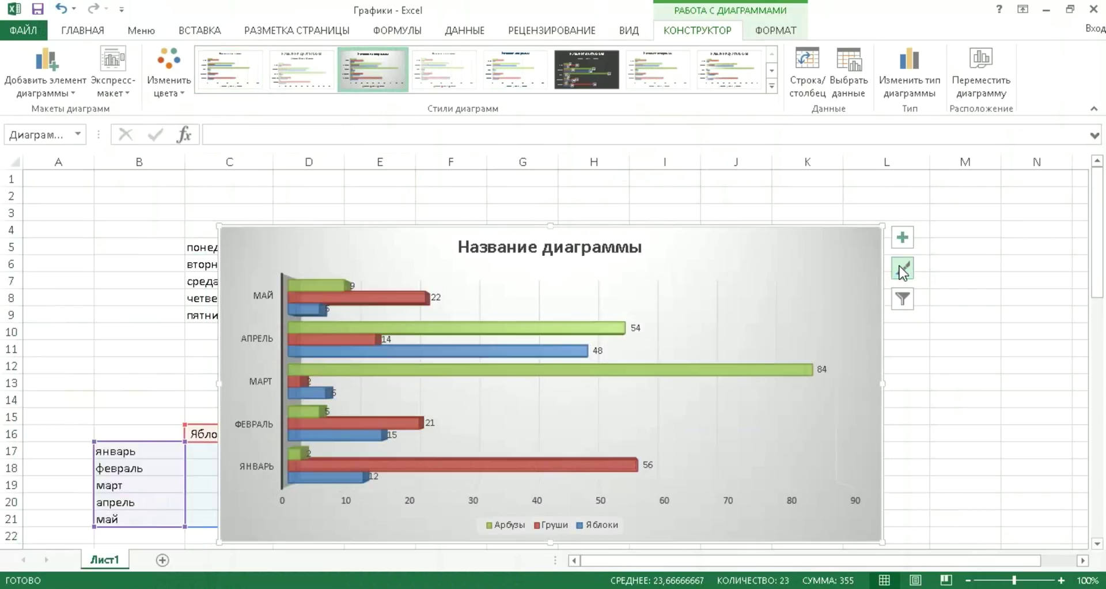
pyautogui.click(910, 305)
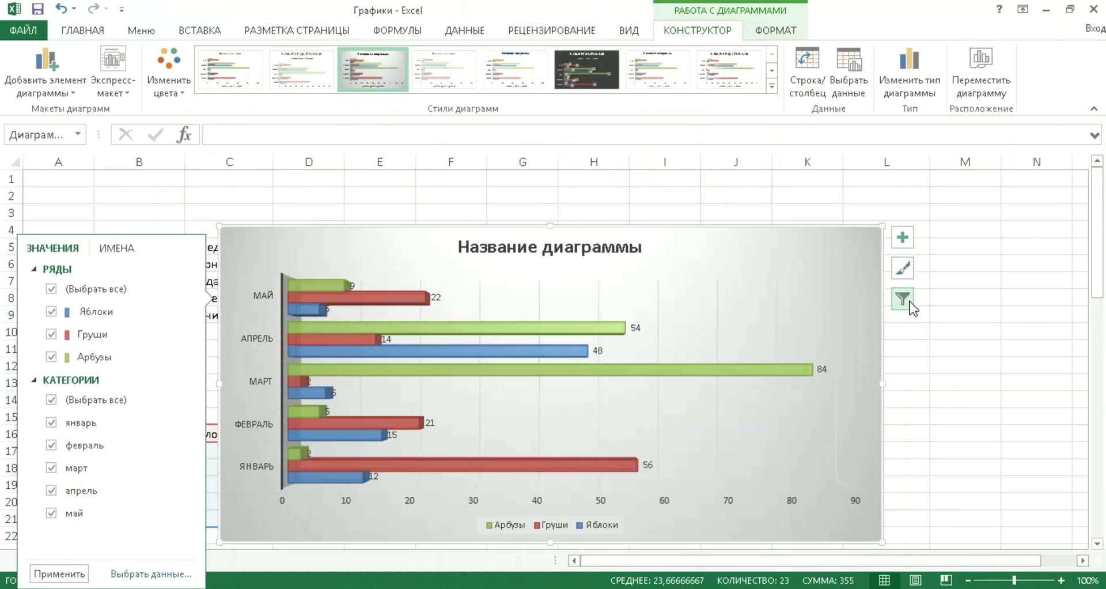
# Filter the fruit chart to only Арбузы, then delete the chart
pyautogui.click(50, 288)
pyautogui.click(51, 357)
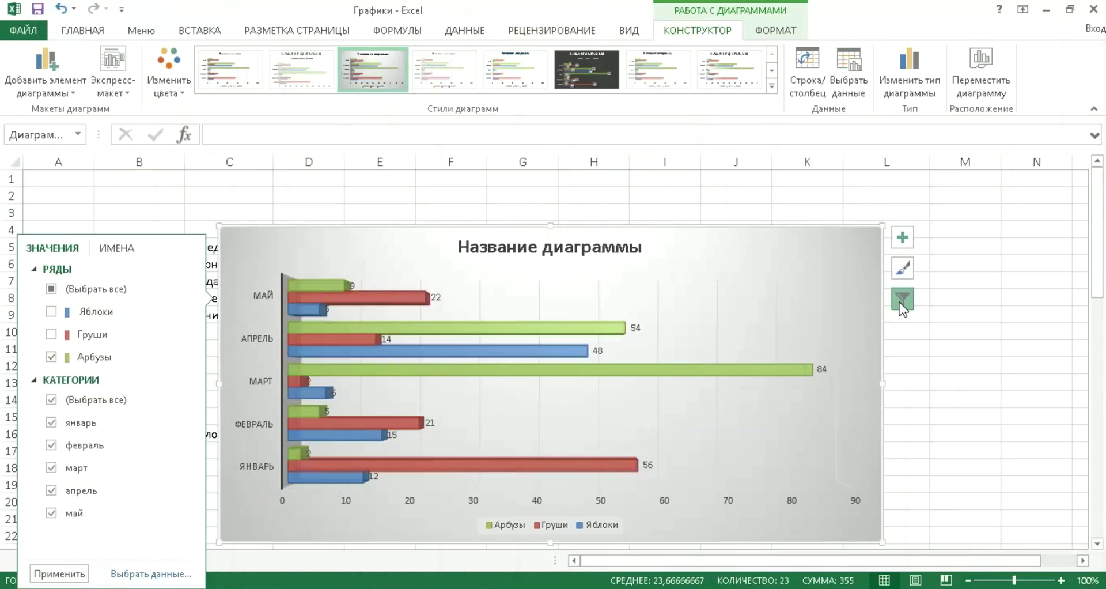
pyautogui.click(44, 573)
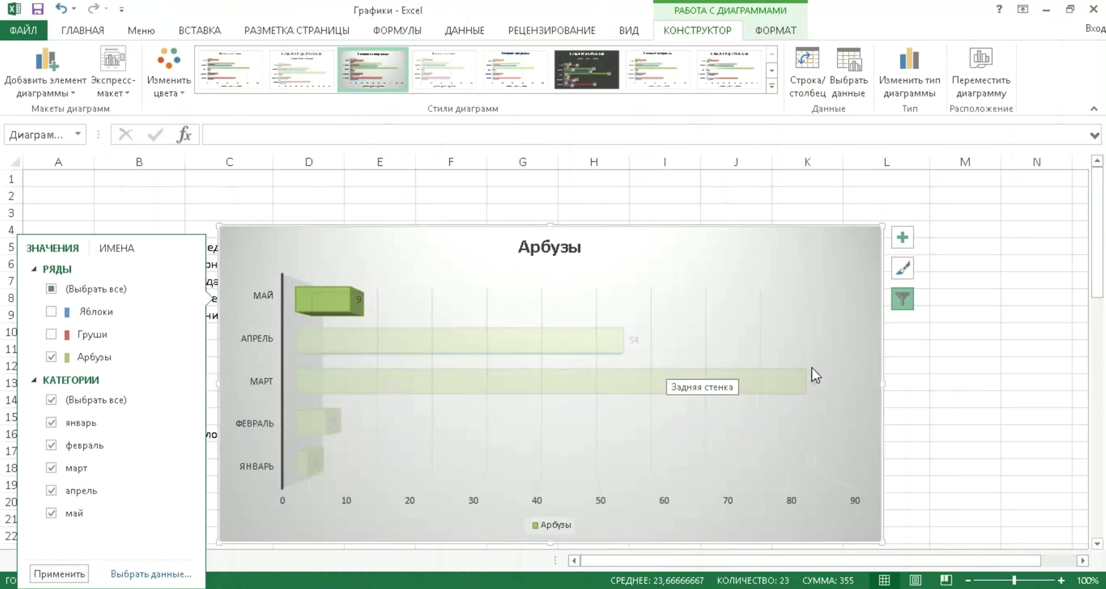
pyautogui.click(874, 339)
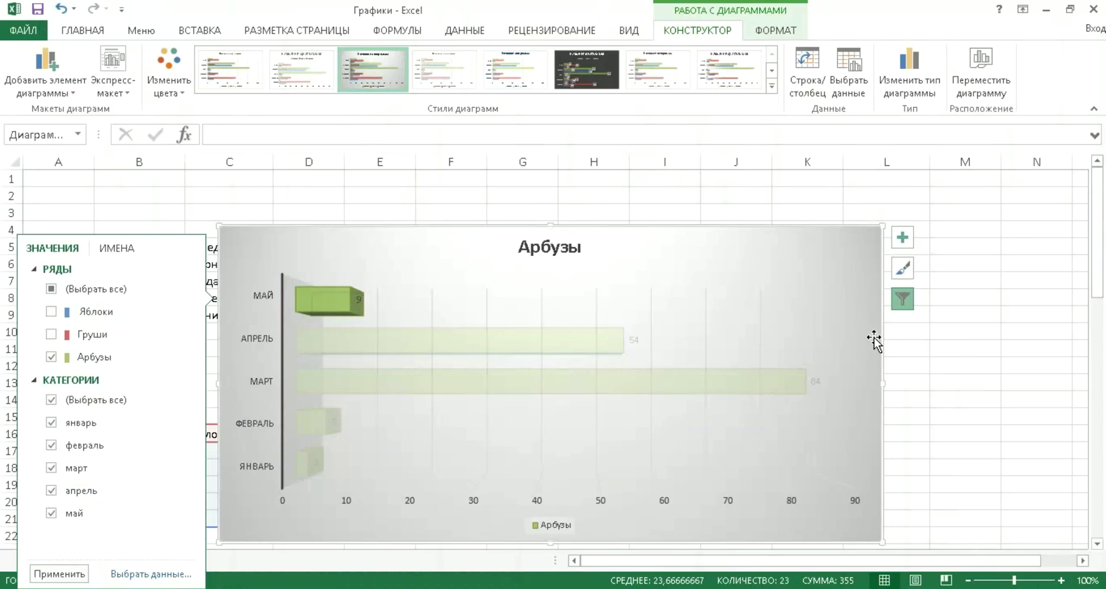
pyautogui.press('Delete')
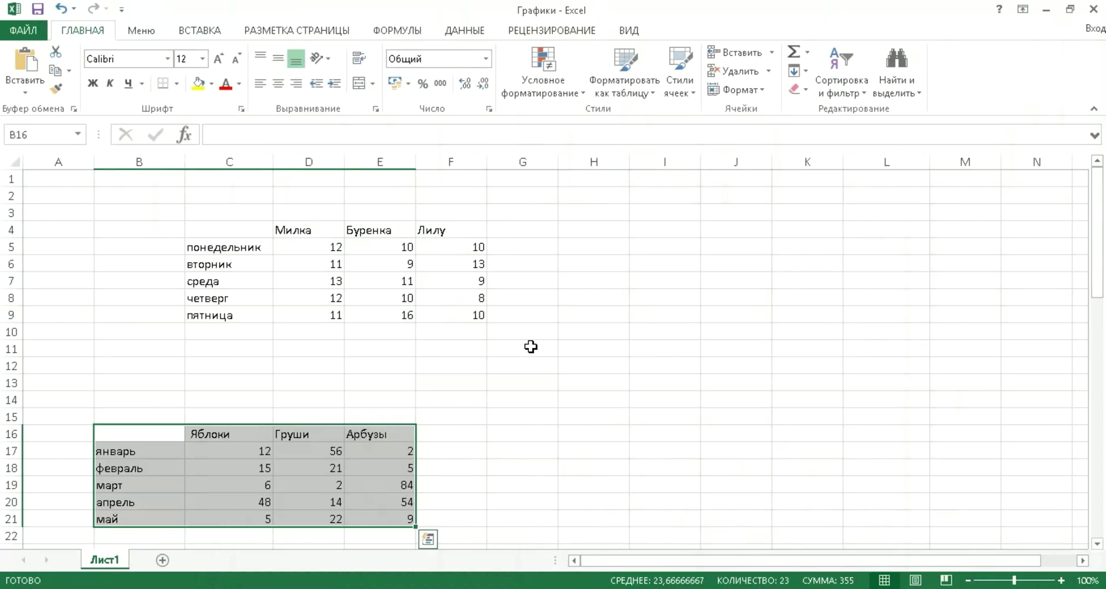
# Select the day-of-month and pull-ups table A31:B62 and insert a line chart with markers
pyautogui.scroll(-2, 530, 346)
pyautogui.scroll(-3, 530, 346)
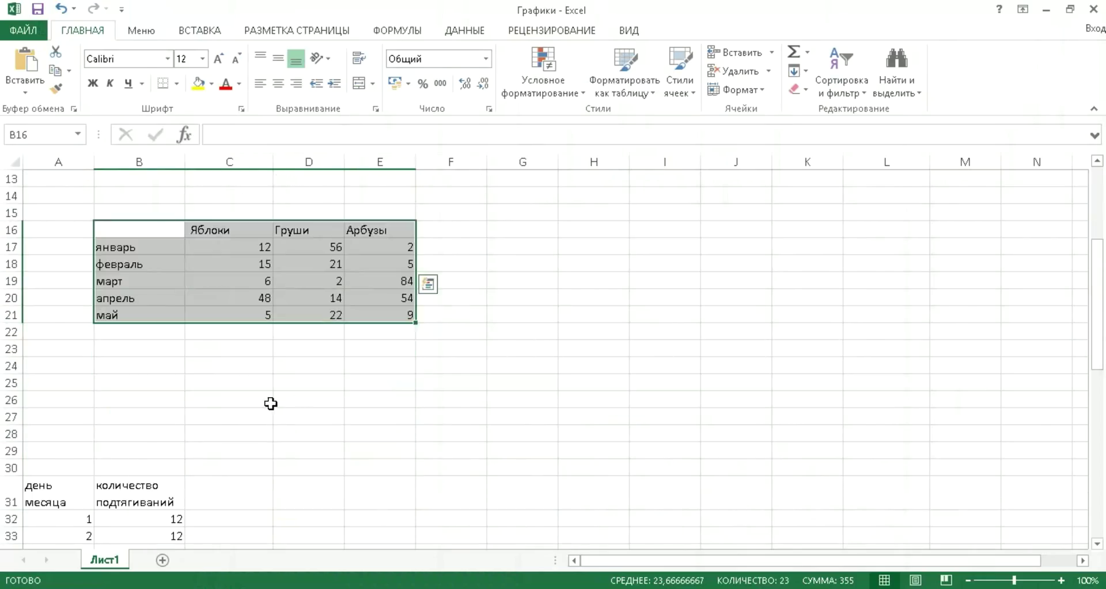
pyautogui.scroll(-4, 121, 375)
pyautogui.moveTo(45, 246); pyautogui.dragTo(273, 526)
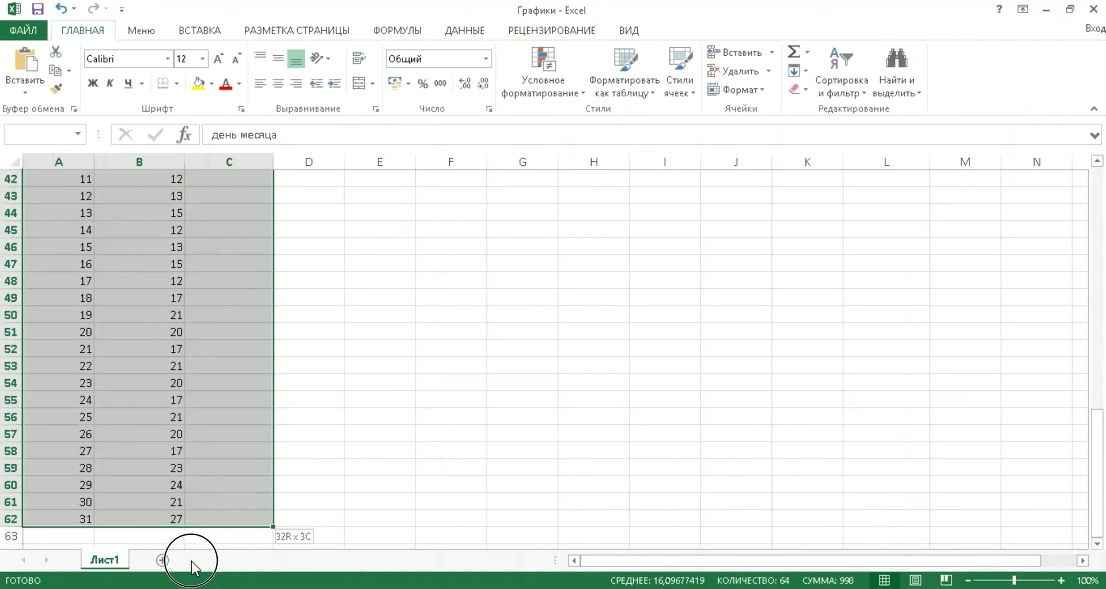
pyautogui.moveTo(230, 576)
pyautogui.mouseDown()
pyautogui.moveTo(154, 455)
pyautogui.moveTo(154, 467)
pyautogui.mouseUp()
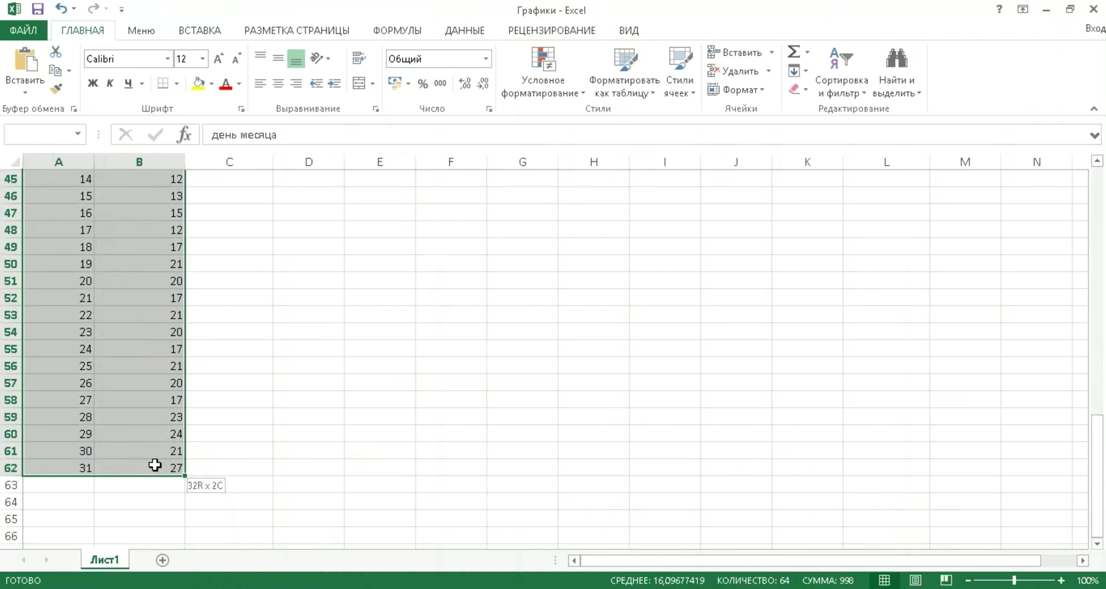
pyautogui.click(193, 30)
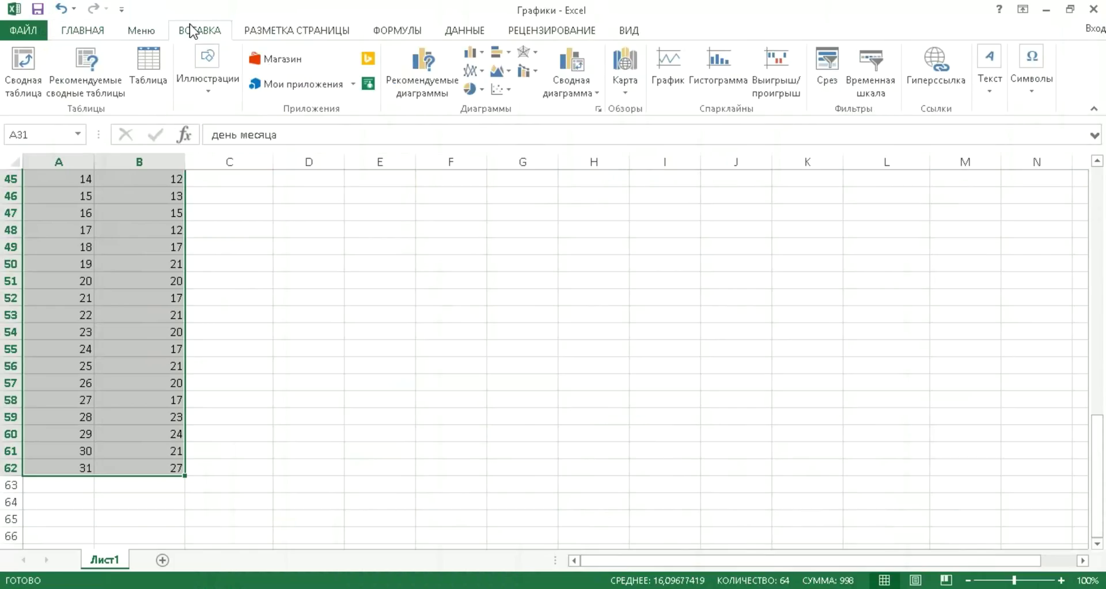
pyautogui.click(479, 71)
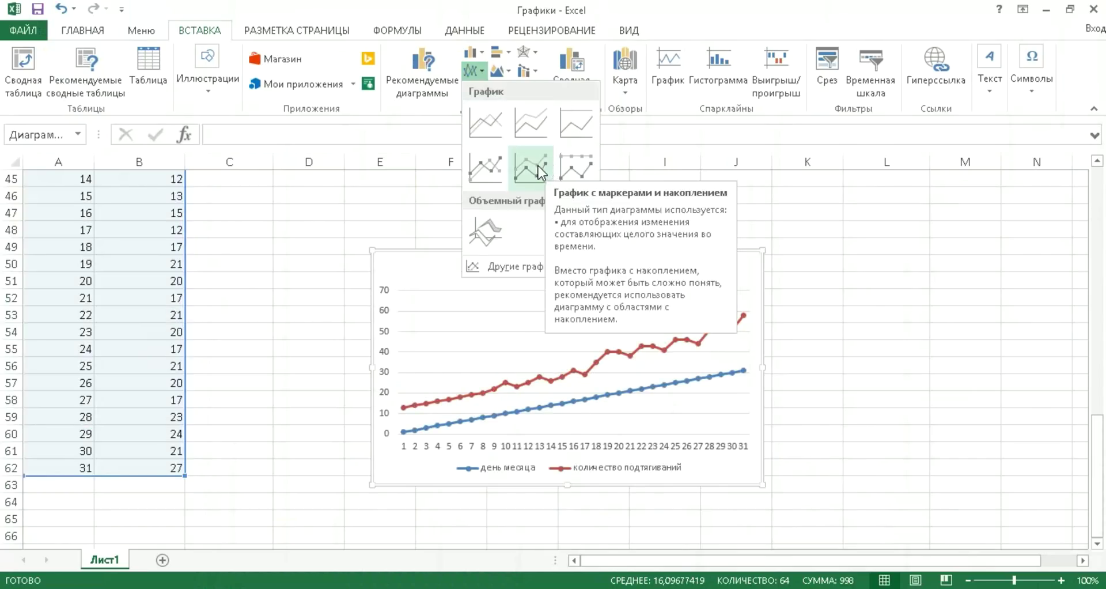
pyautogui.click(522, 165)
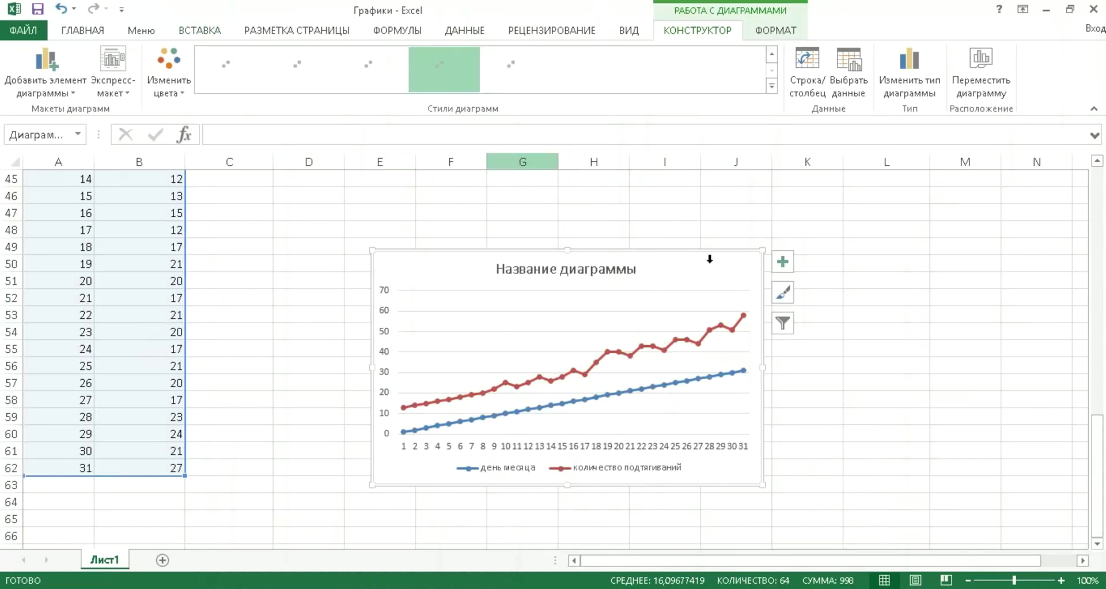
# Apply the dark chart style to the pull-ups line chart
pyautogui.click(782, 295)
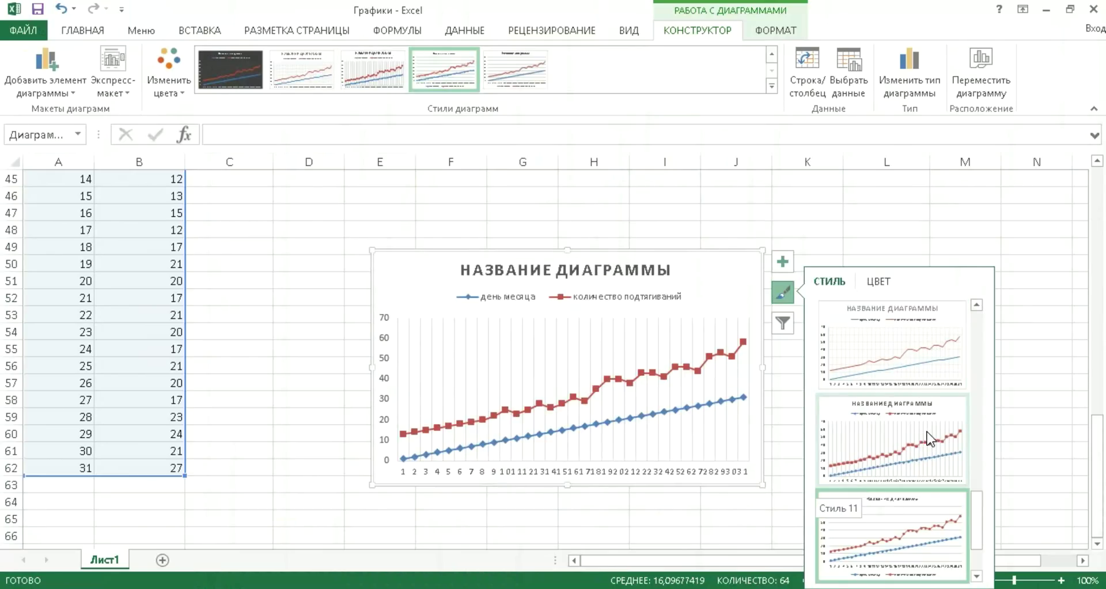
pyautogui.moveTo(979, 534); pyautogui.dragTo(978, 445)
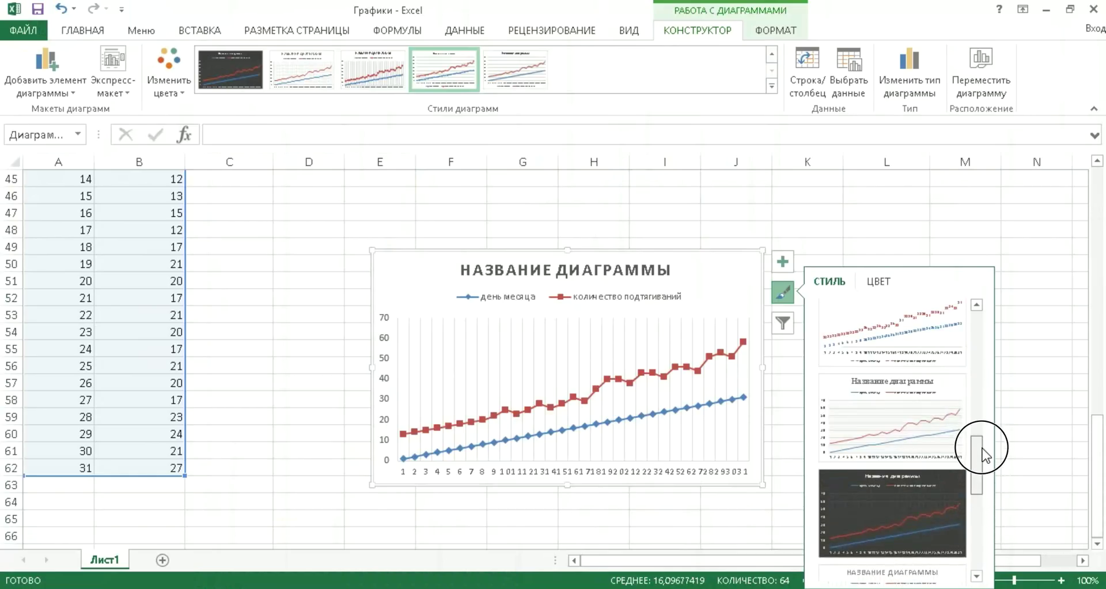
pyautogui.click(931, 465)
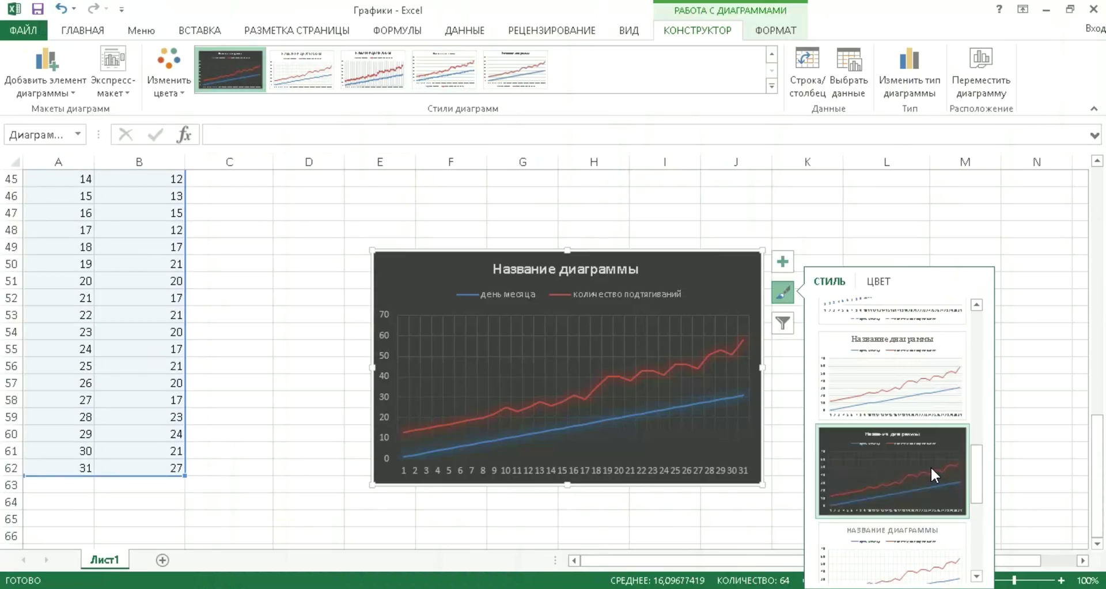
# Review the chart's data filter, then delete the line chart from the sheet
pyautogui.click(792, 326)
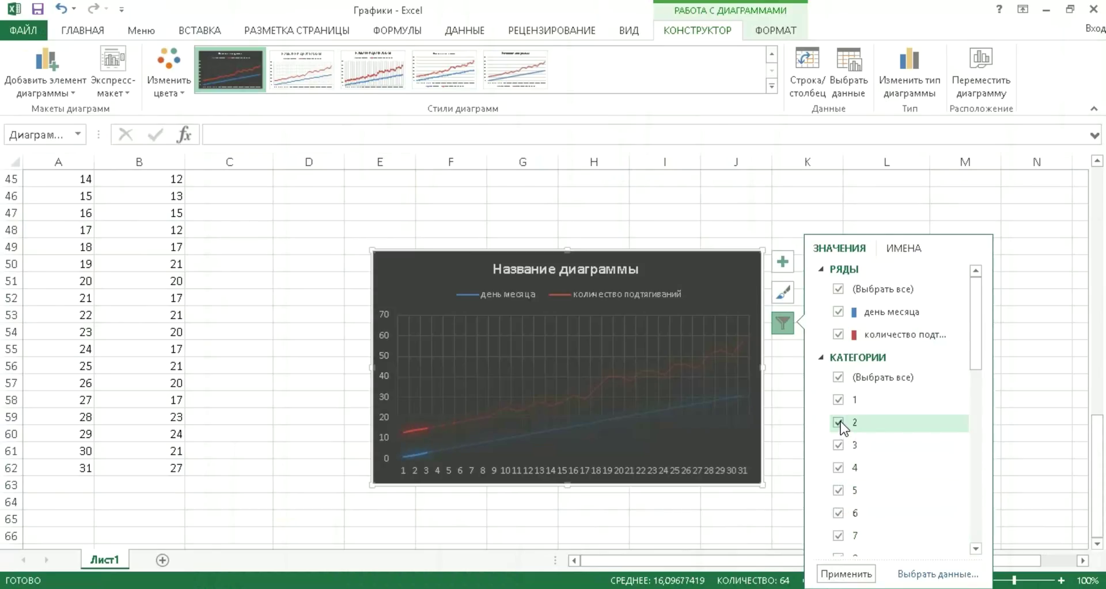
pyautogui.click(708, 188)
pyautogui.click(709, 188)
pyautogui.click(734, 286)
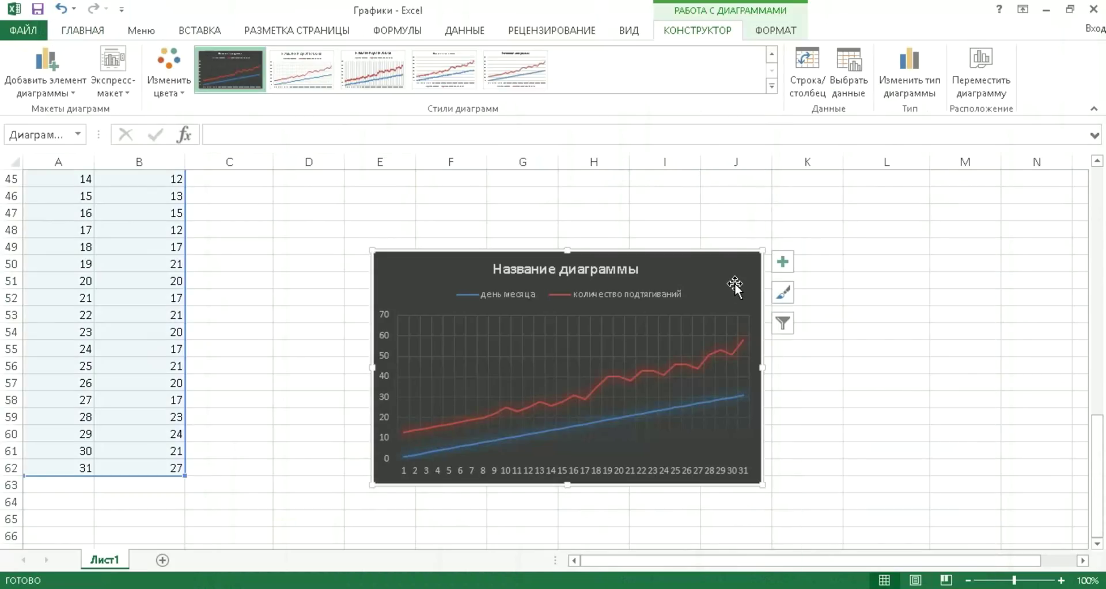
pyautogui.press('Delete')
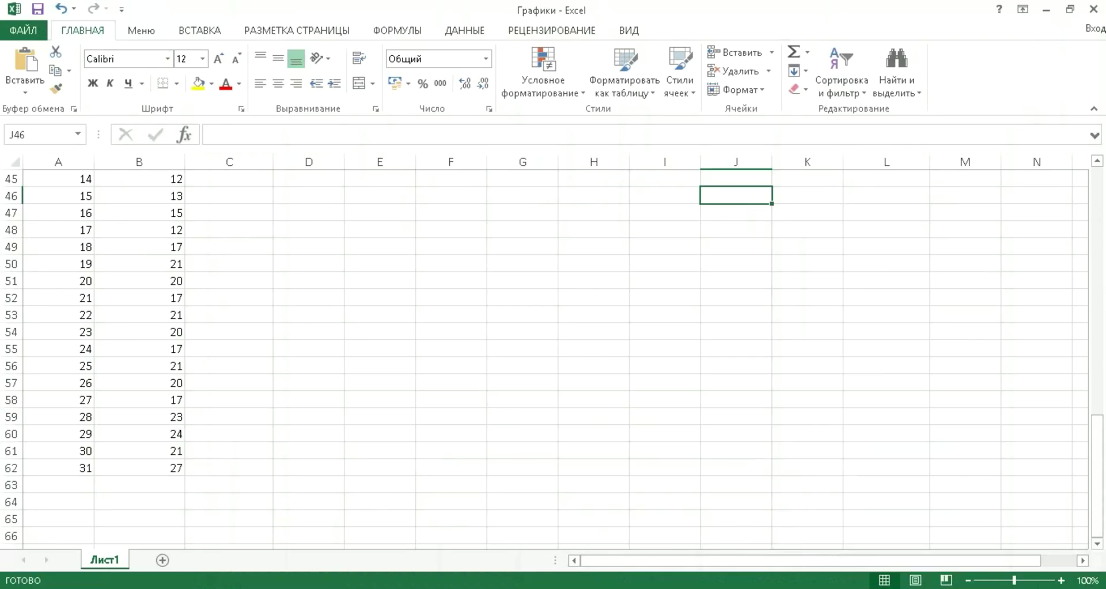